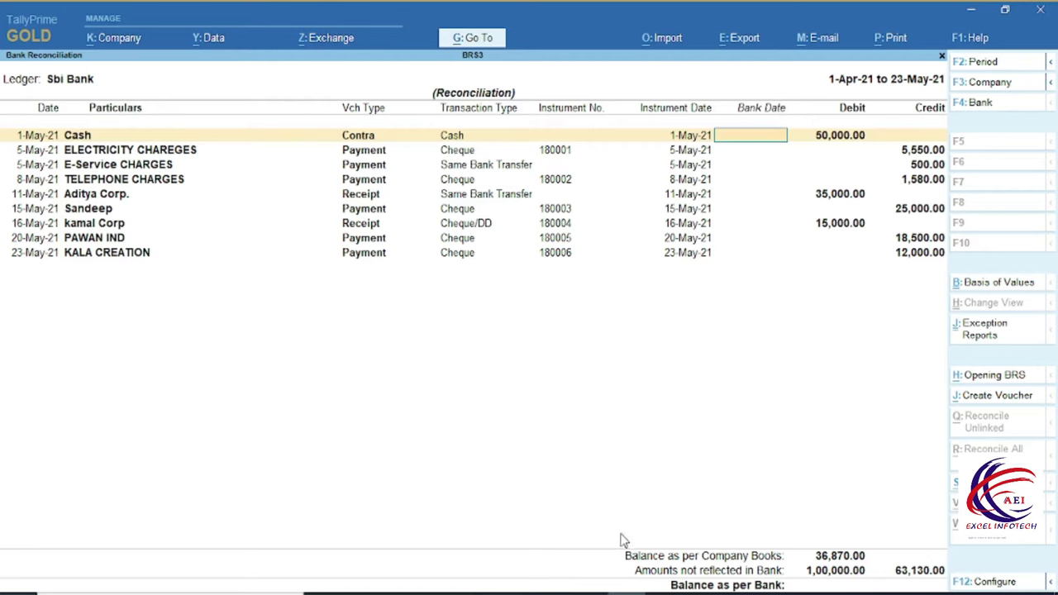
Switch to the bank statement in Word and review its transactions down to the closing account balance.
{"action": "key", "text": "alt+Tab"}
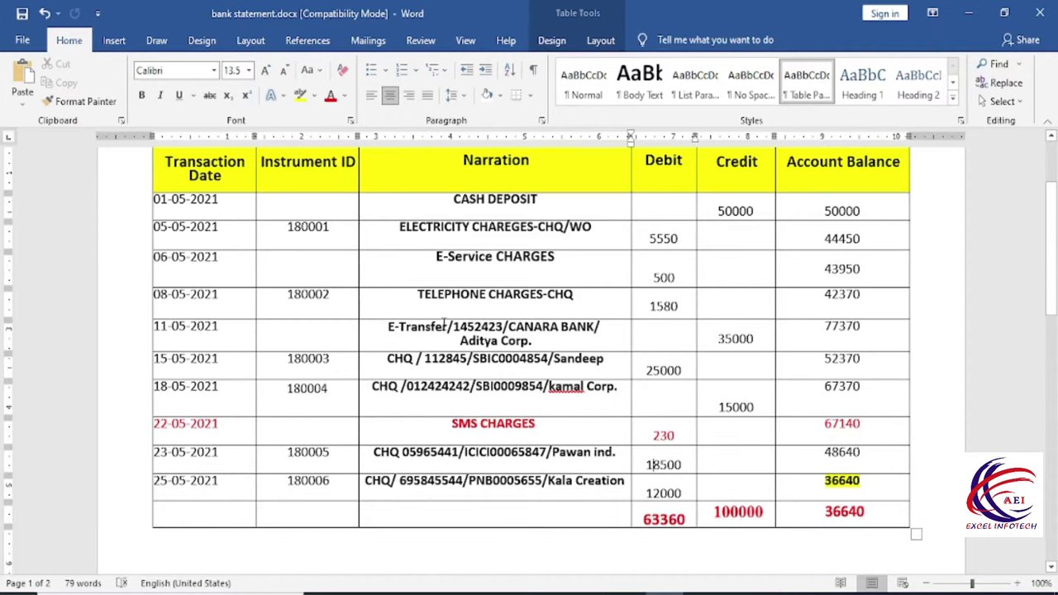
{"action": "scroll", "coordinate": [438, 323], "scroll_direction": "up", "scroll_amount": 2}
{"action": "scroll", "coordinate": [438, 323], "scroll_direction": "down", "scroll_amount": 1}
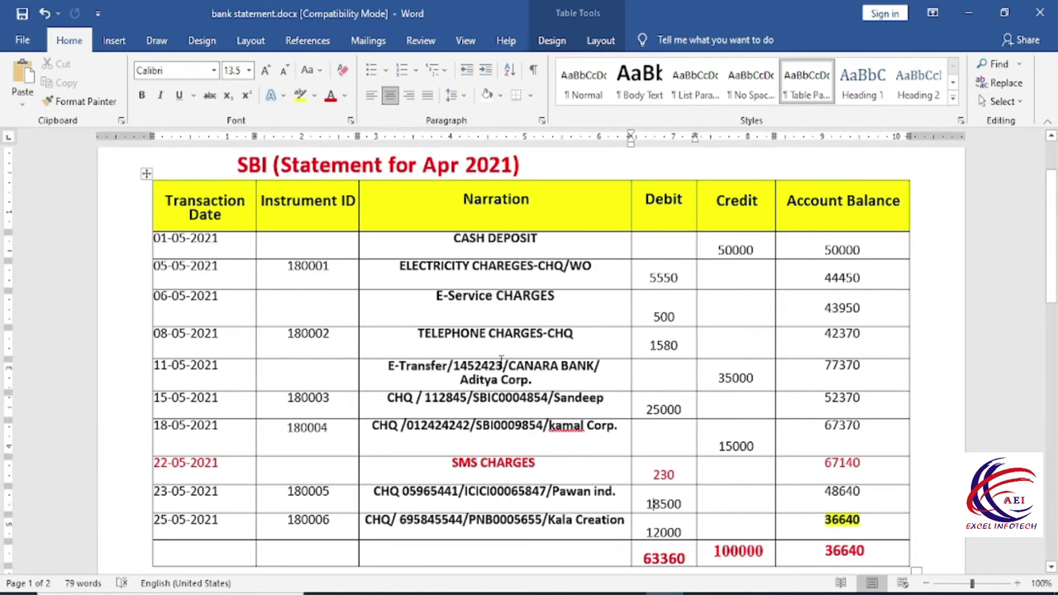
{"action": "scroll", "coordinate": [501, 362], "scroll_direction": "down", "scroll_amount": 1}
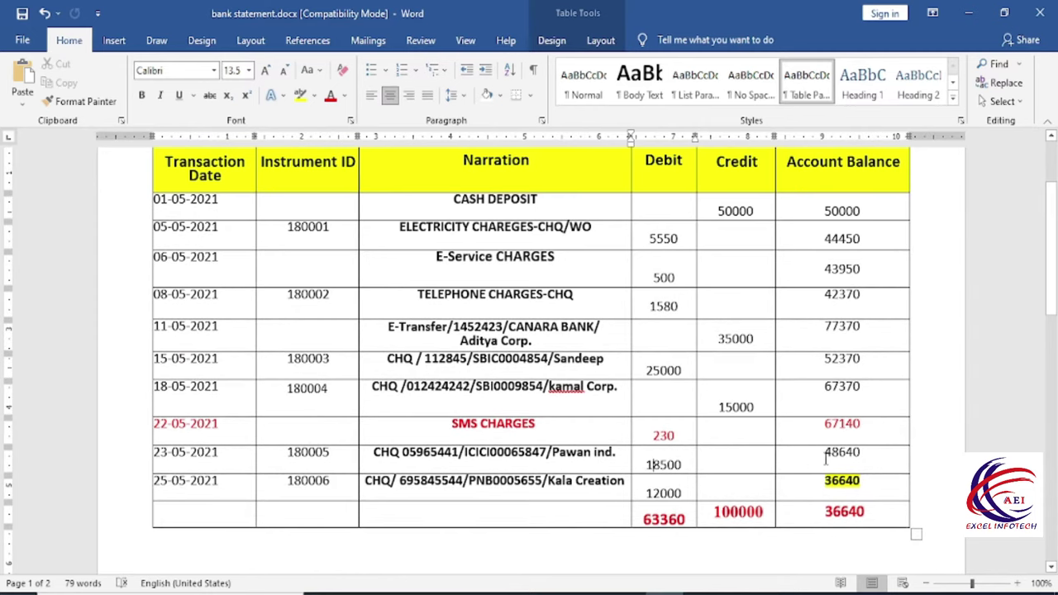
{"action": "scroll", "coordinate": [826, 454], "scroll_direction": "up", "scroll_amount": 1}
{"action": "left_click", "coordinate": [845, 453]}
{"action": "scroll", "coordinate": [845, 452], "scroll_direction": "down", "scroll_amount": 1}
{"action": "left_click_drag", "start_coordinate": [817, 510], "coordinate": [870, 512]}
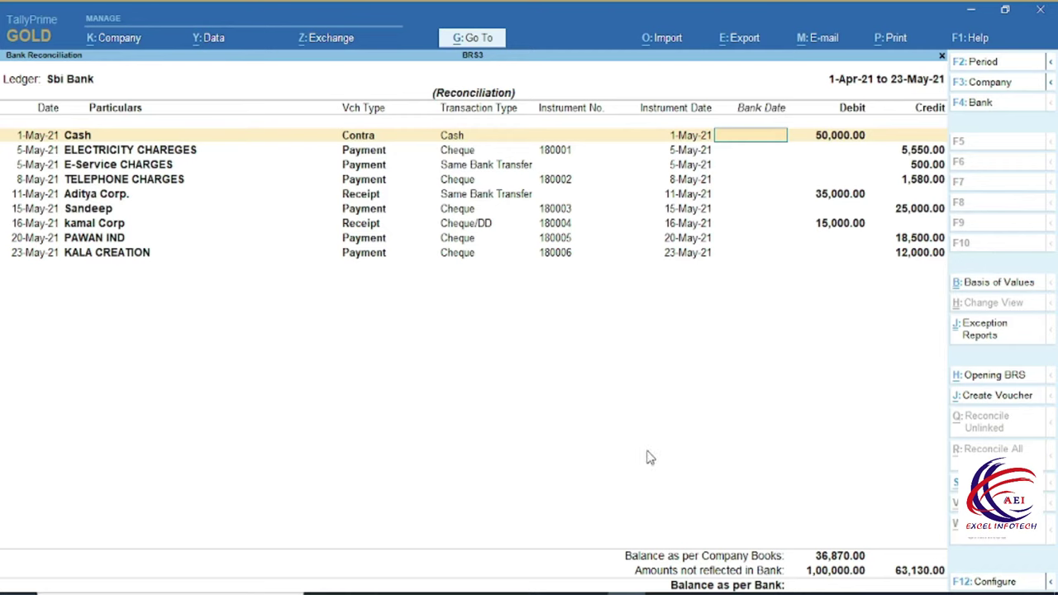
Compare the closing account balance in the Word bank statement with the company books balance in TallyPrime.
{"action": "left_click", "coordinate": [661, 592]}
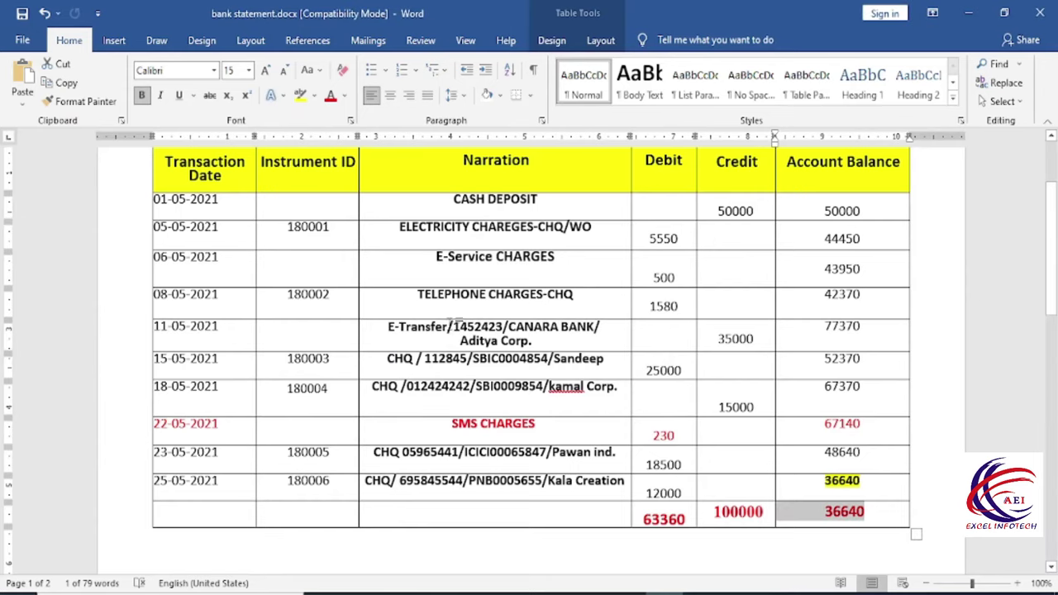
{"action": "scroll", "coordinate": [464, 289], "scroll_direction": "up", "scroll_amount": 1}
{"action": "scroll", "coordinate": [464, 290], "scroll_direction": "down", "scroll_amount": 1}
{"action": "left_click", "coordinate": [841, 512]}
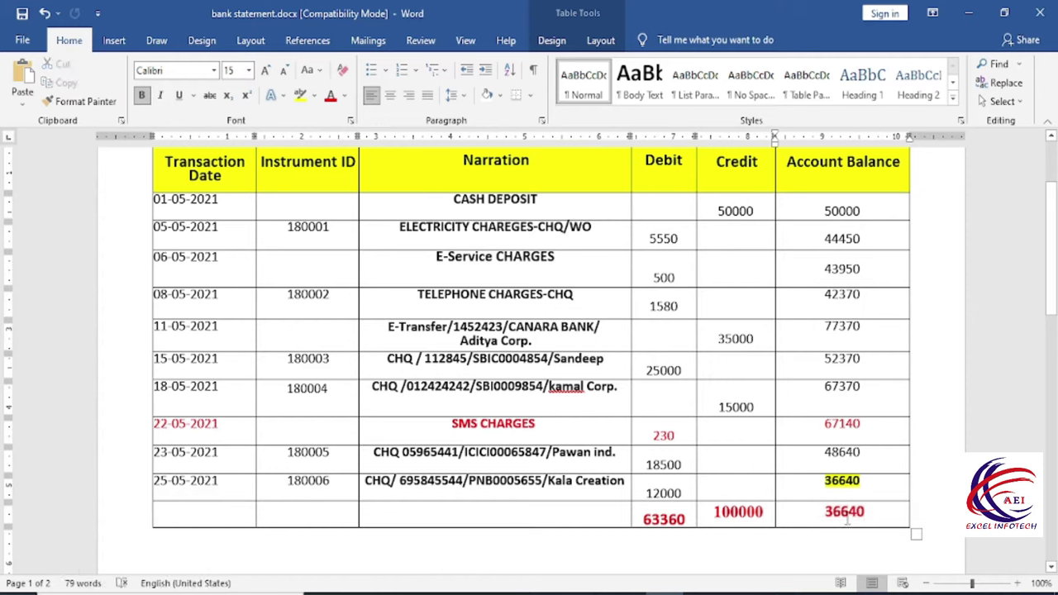
{"action": "left_click_drag", "start_coordinate": [867, 514], "coordinate": [823, 514]}
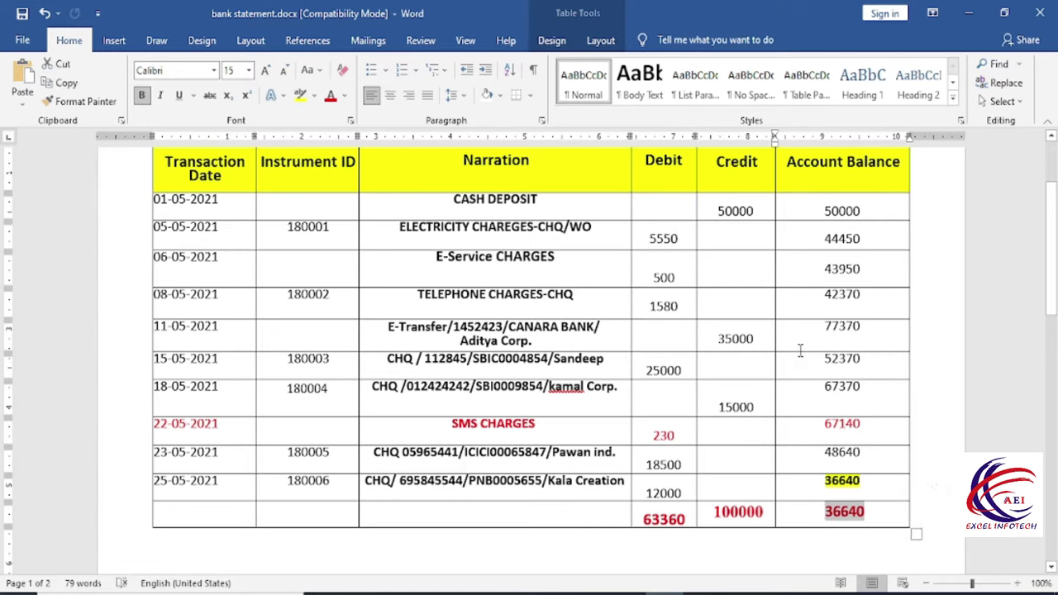
{"action": "left_click", "coordinate": [869, 517]}
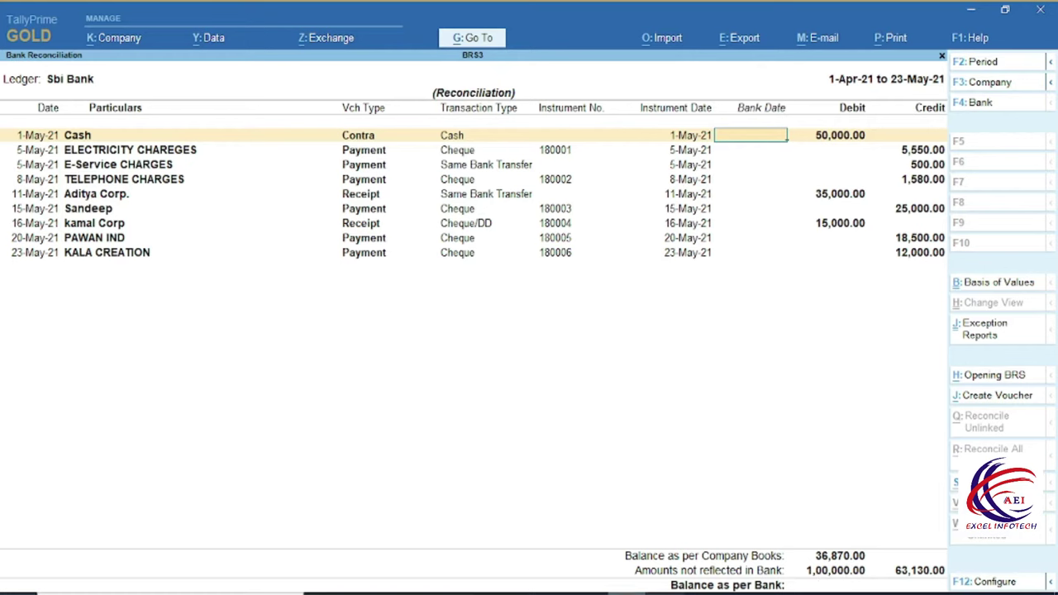
Compare the reconciliation list in TallyPrime with the Word statement, highlighting the SMS CHARGES narration as the entry to check.
{"action": "key", "text": "alt+Tab"}
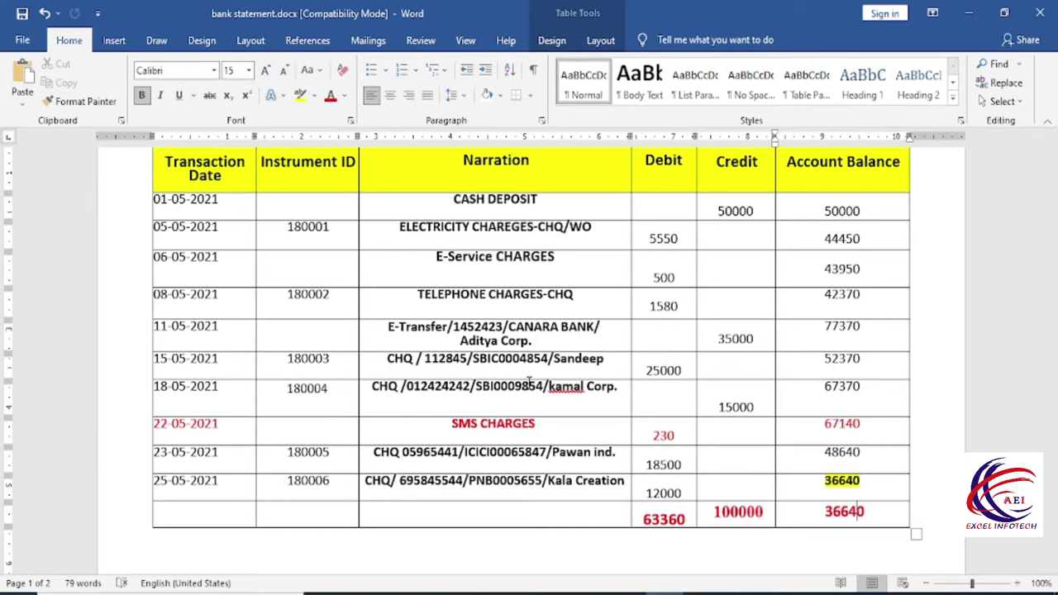
{"action": "key", "text": "alt+Tab"}
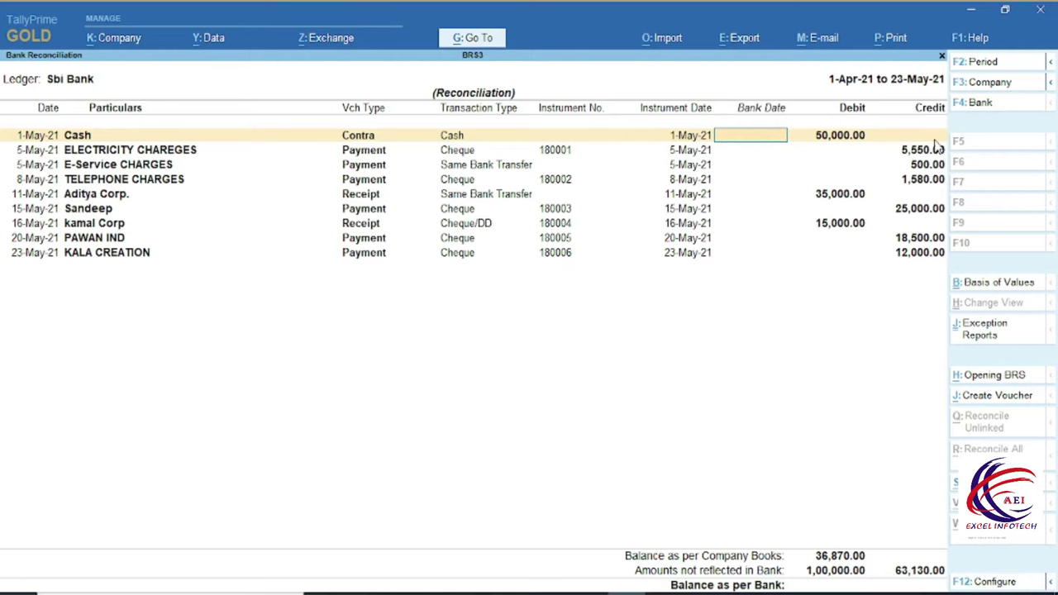
{"action": "key", "text": "alt+Tab"}
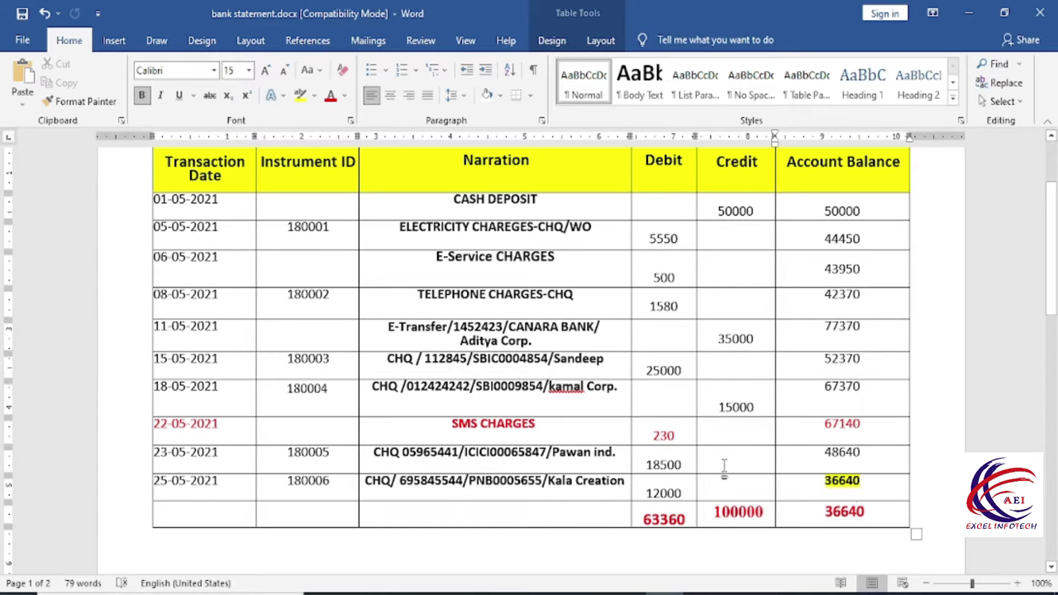
{"action": "left_click_drag", "start_coordinate": [383, 430], "coordinate": [570, 426]}
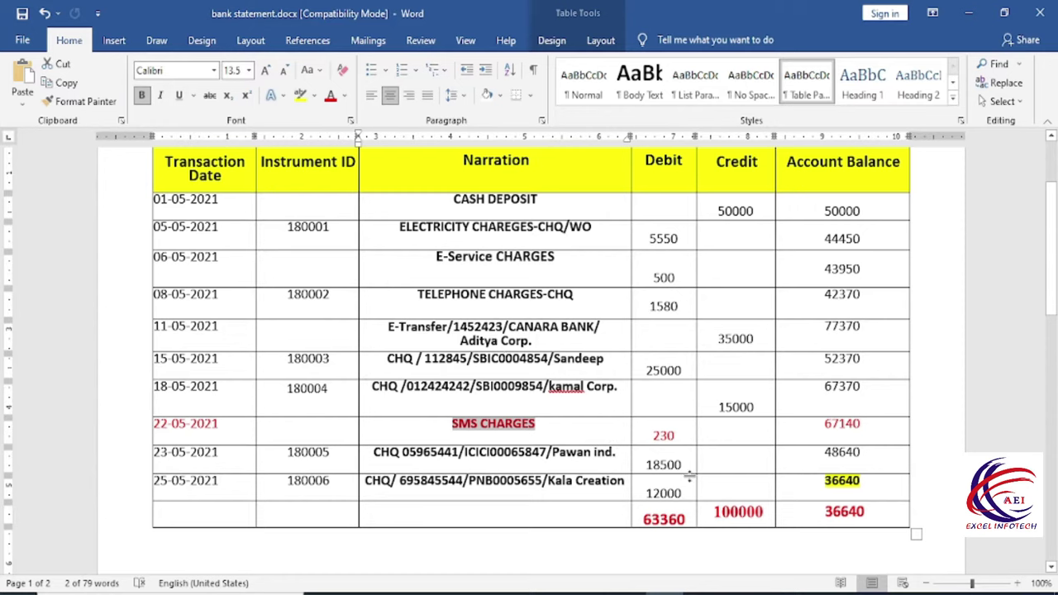
{"action": "key", "text": "alt+Tab"}
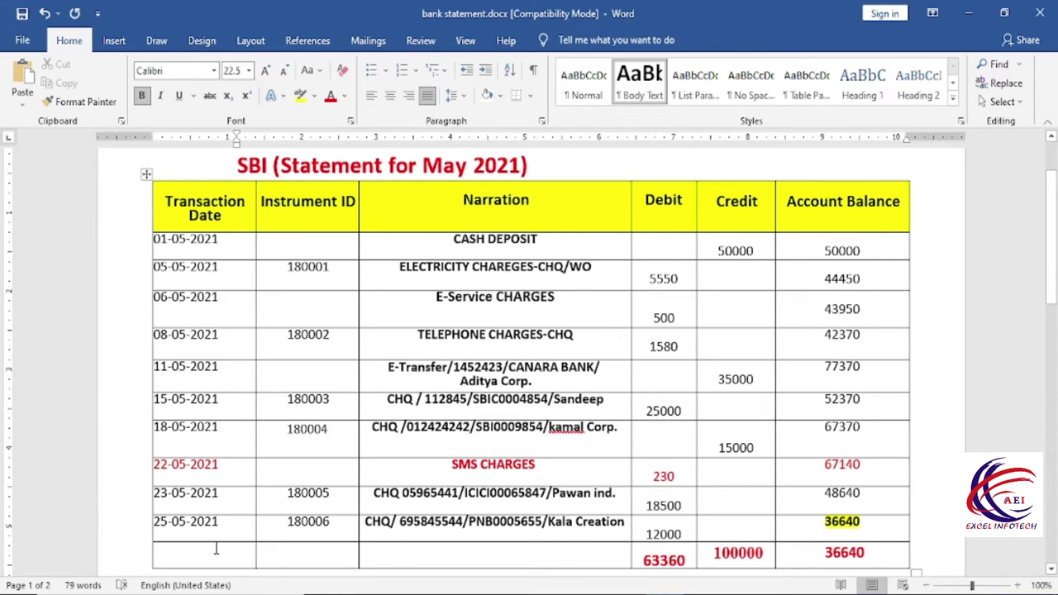
Review the SBI statement for May 2021 and compare its total debit with the TallyPrime reconciliation.
{"action": "scroll", "coordinate": [286, 455], "scroll_direction": "down", "scroll_amount": 1}
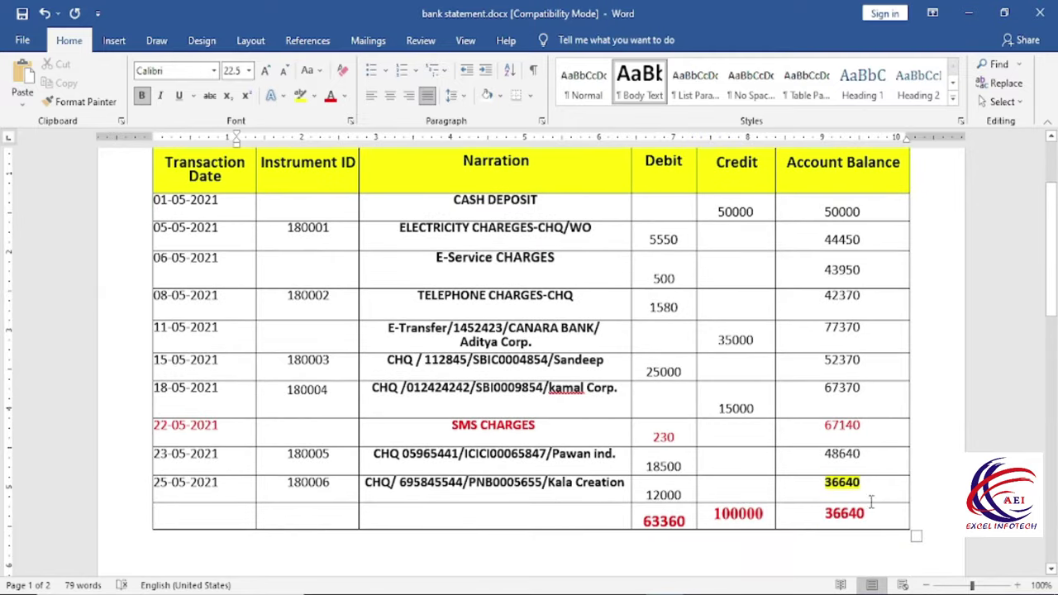
{"action": "scroll", "coordinate": [864, 529], "scroll_direction": "up", "scroll_amount": 1}
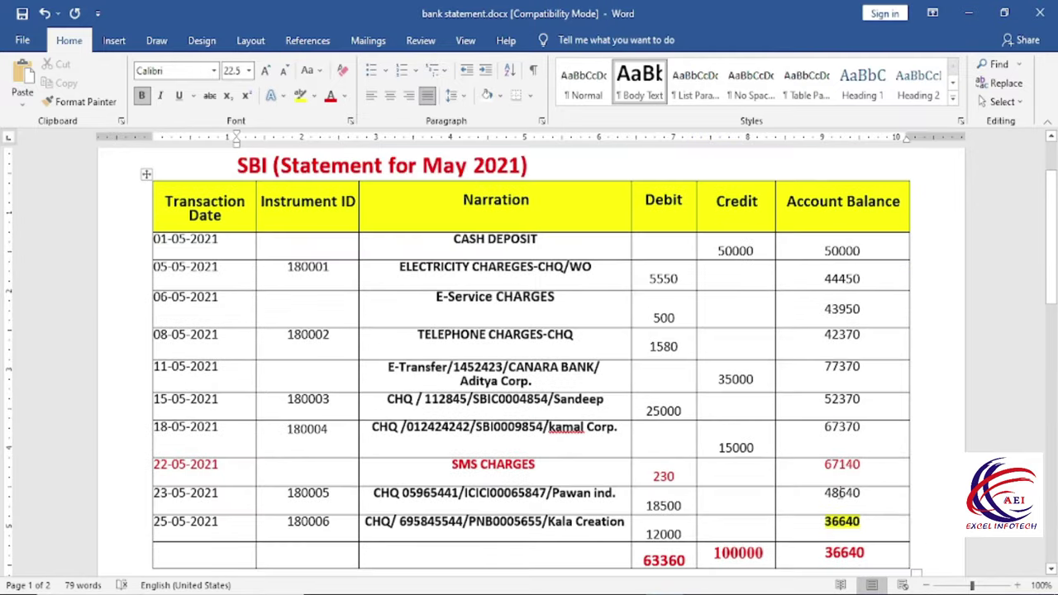
{"action": "scroll", "coordinate": [841, 493], "scroll_direction": "down", "scroll_amount": 1}
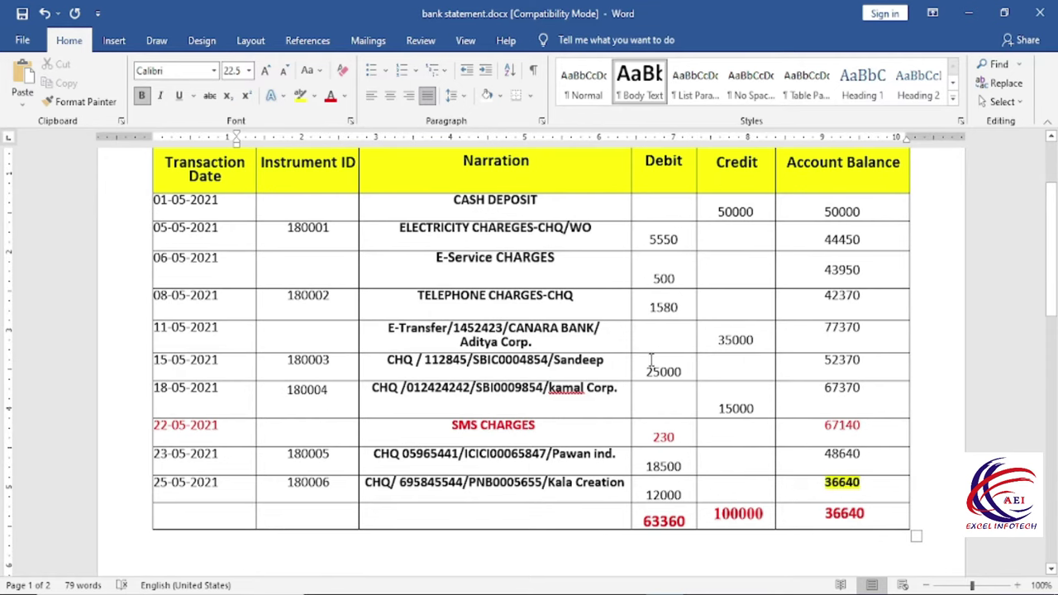
{"action": "left_click_drag", "start_coordinate": [690, 521], "coordinate": [643, 521]}
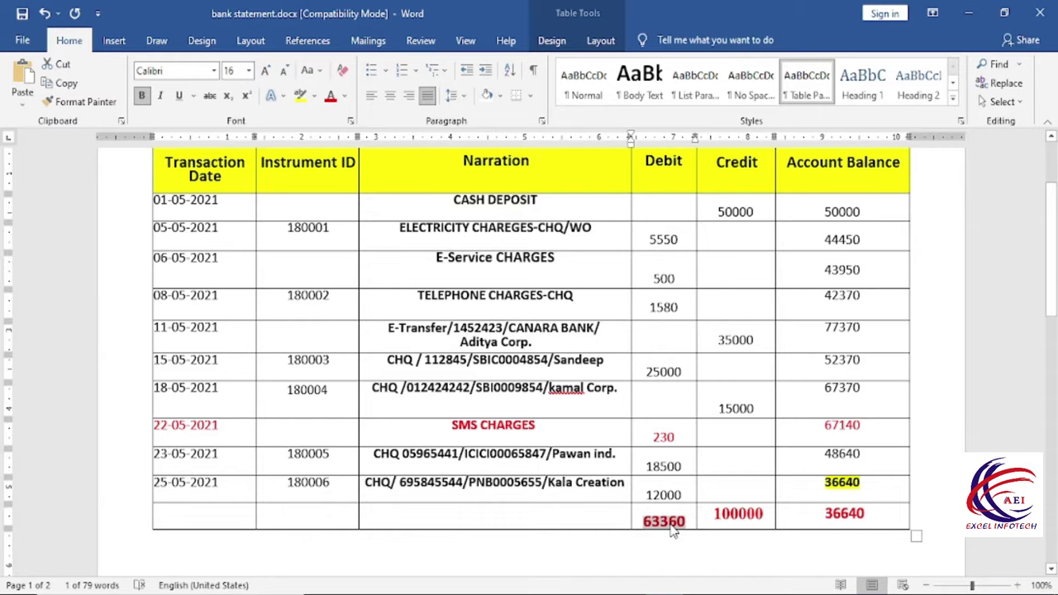
{"action": "key", "text": "alt+Tab"}
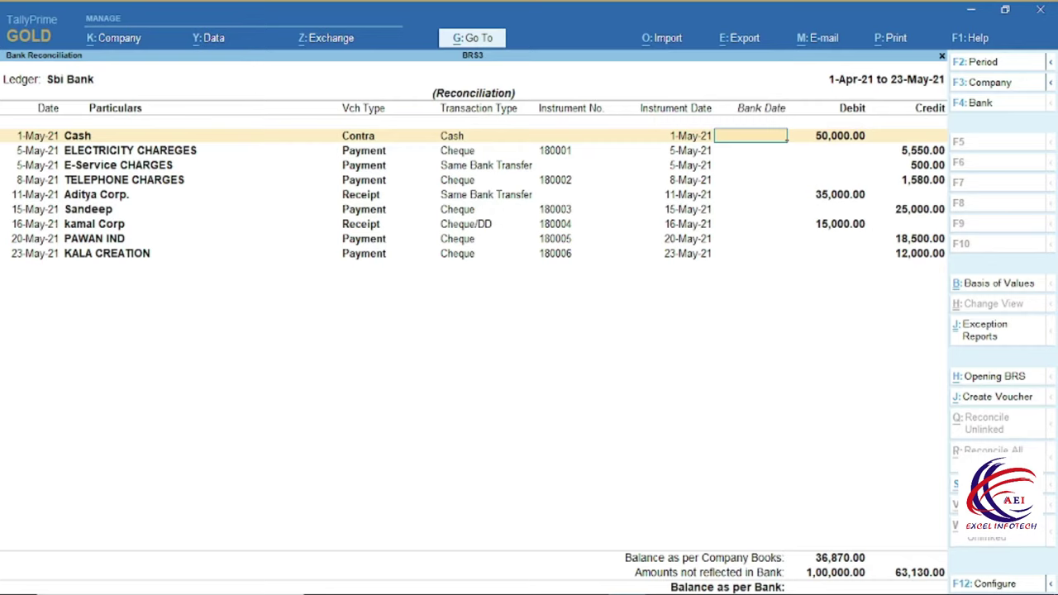
Return to the Word statement and examine the closing balance and the SMS CHARGES entry's narration and debit amount.
{"action": "key", "text": "alt+Tab"}
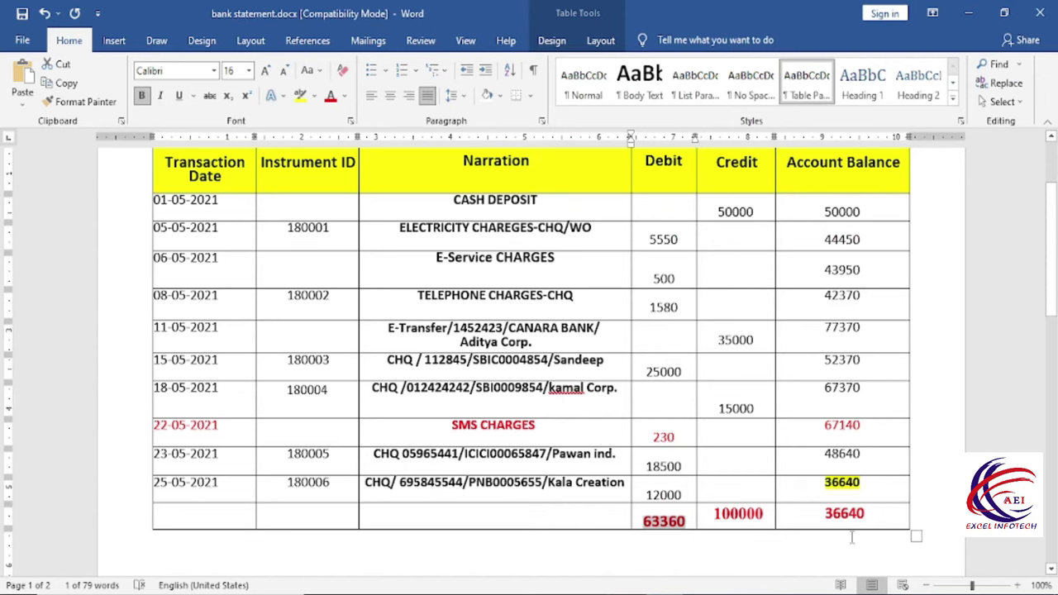
{"action": "left_click", "coordinate": [829, 516]}
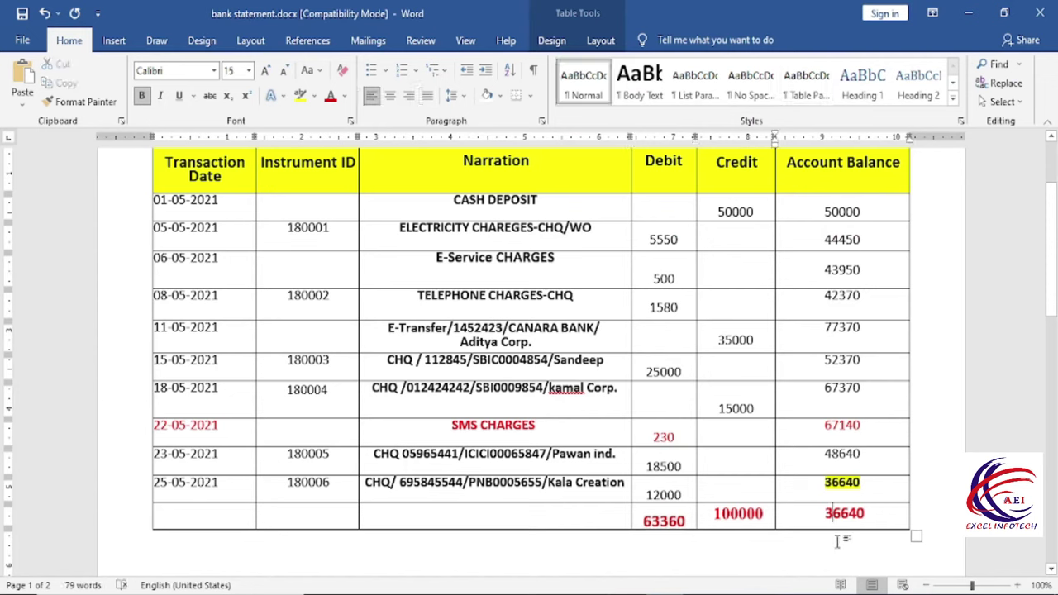
{"action": "double_click", "coordinate": [661, 438]}
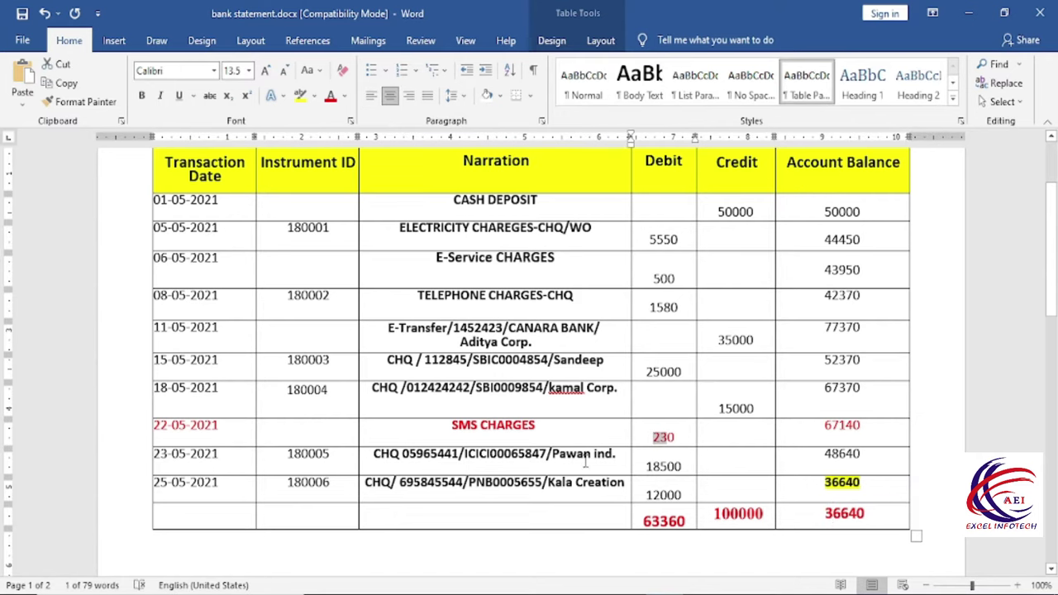
{"action": "left_click", "coordinate": [559, 430]}
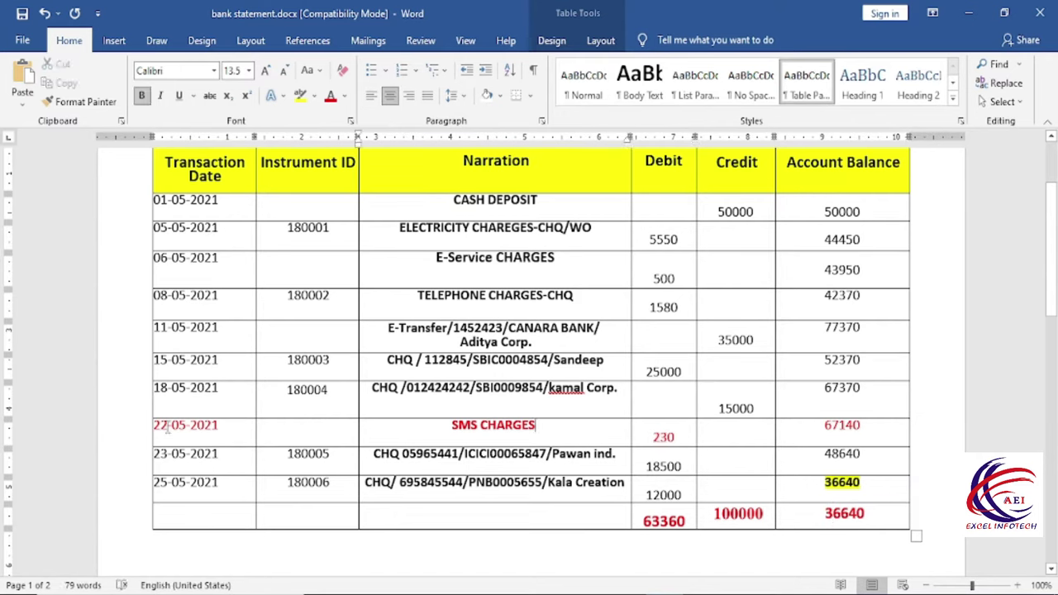
{"action": "left_click_drag", "start_coordinate": [446, 428], "coordinate": [603, 431]}
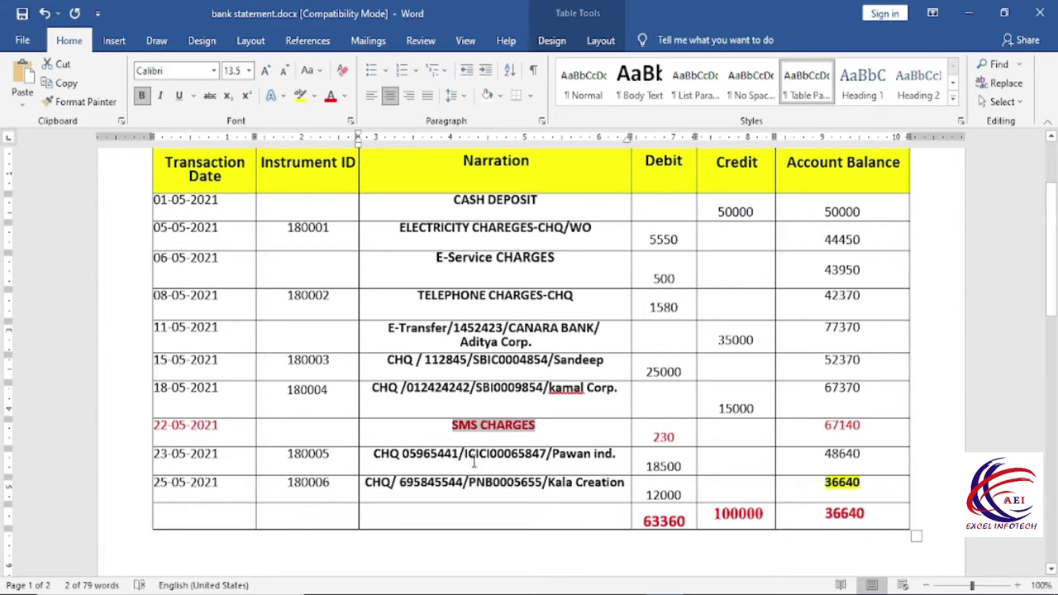
{"action": "double_click", "coordinate": [663, 437]}
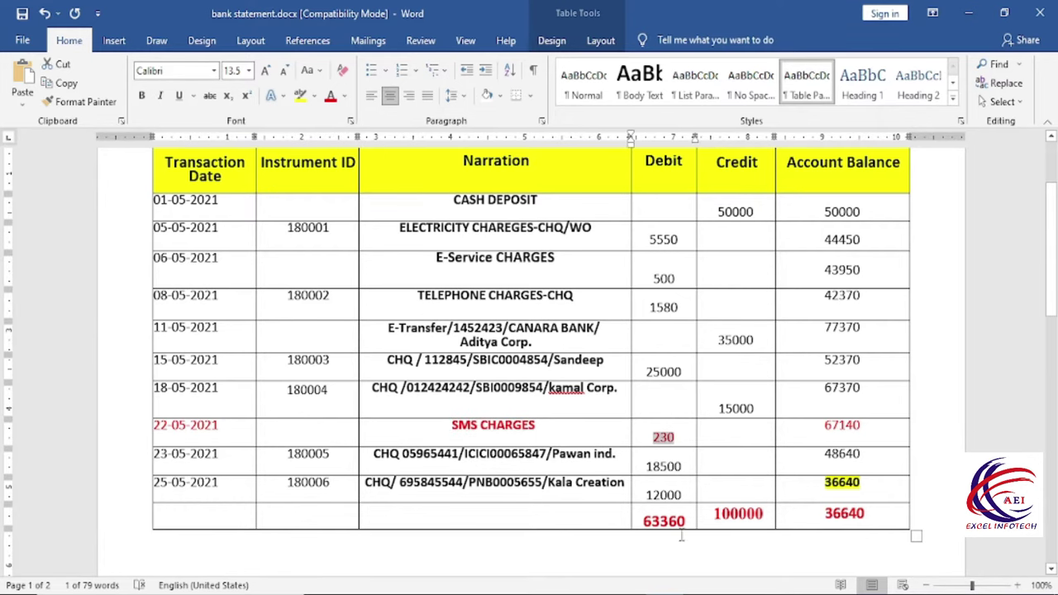
Switch to TallyPrime, go back to the Gateway of Tally and reopen Bank Reconciliation for the Sbi Bank ledger.
{"action": "key", "text": "alt+Tab"}
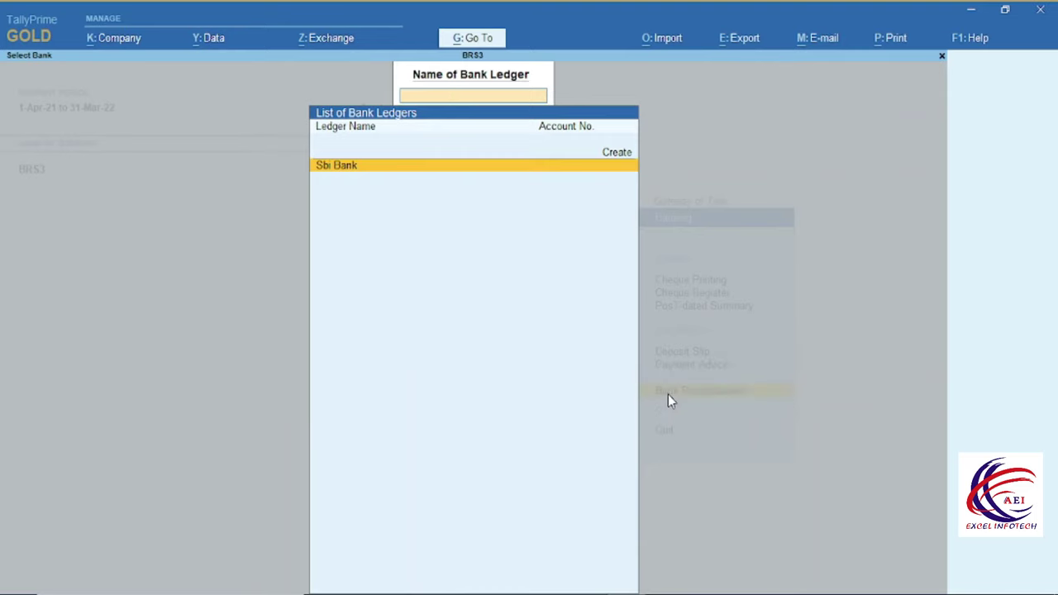
{"action": "key", "text": "Escape"}
{"action": "key", "text": "Escape"}
{"action": "key", "text": "Escape"}
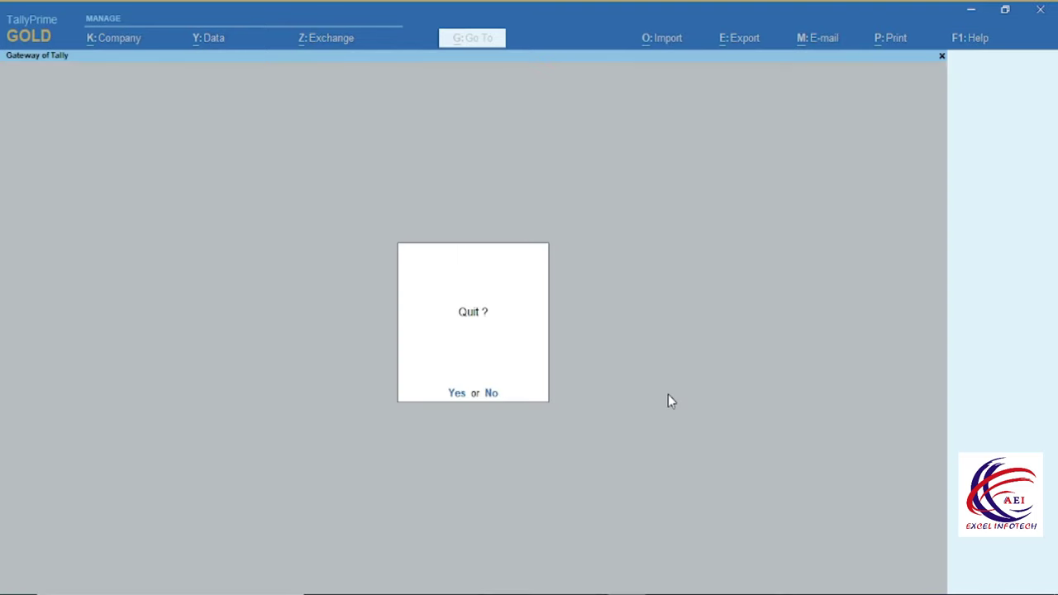
{"action": "key", "text": "Escape"}
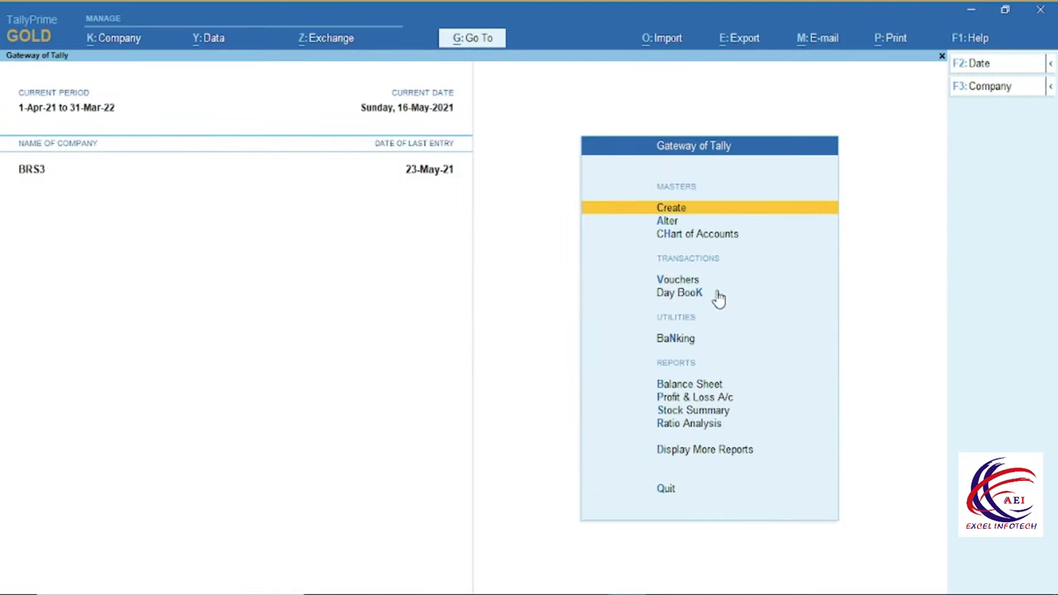
{"action": "left_click", "coordinate": [676, 341]}
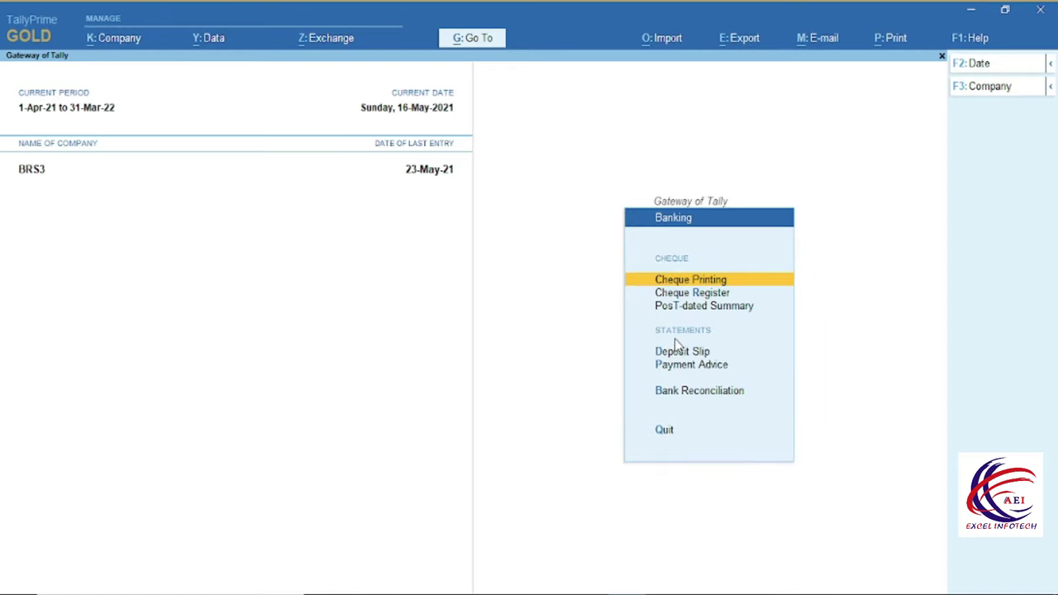
{"action": "left_click", "coordinate": [684, 394]}
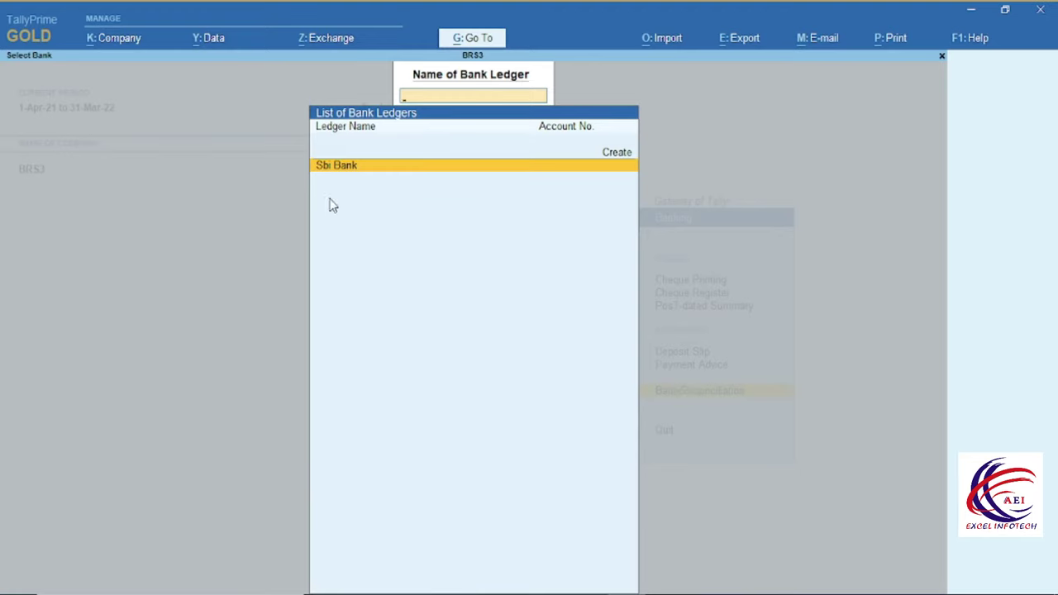
{"action": "key", "text": "Return"}
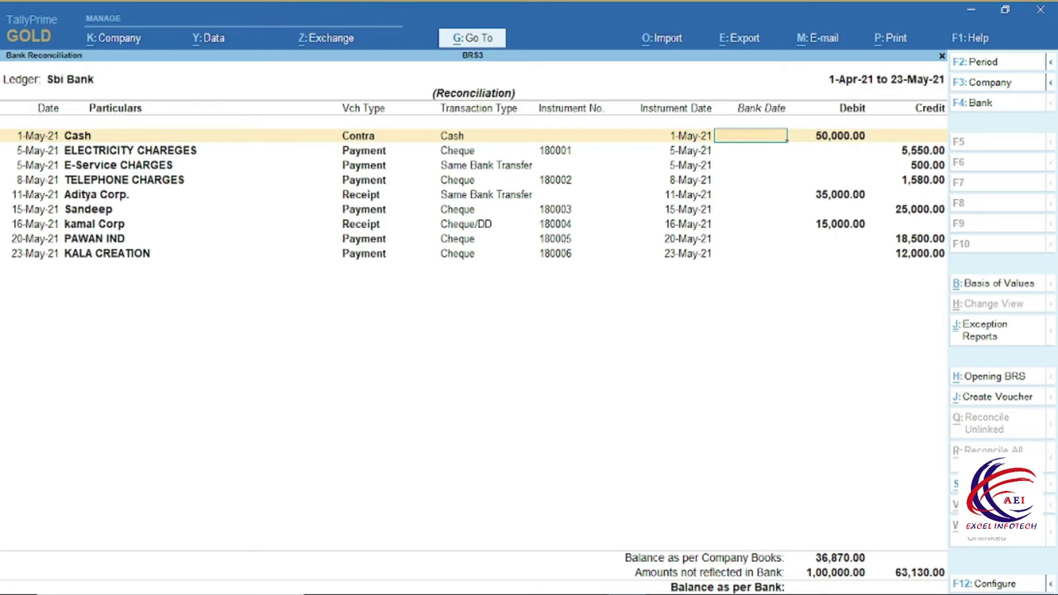
Check the CASH DEPOSIT entry's balance and transaction date in the Word statement, and return to the TallyPrime reconciliation.
{"action": "key", "text": "alt+Tab"}
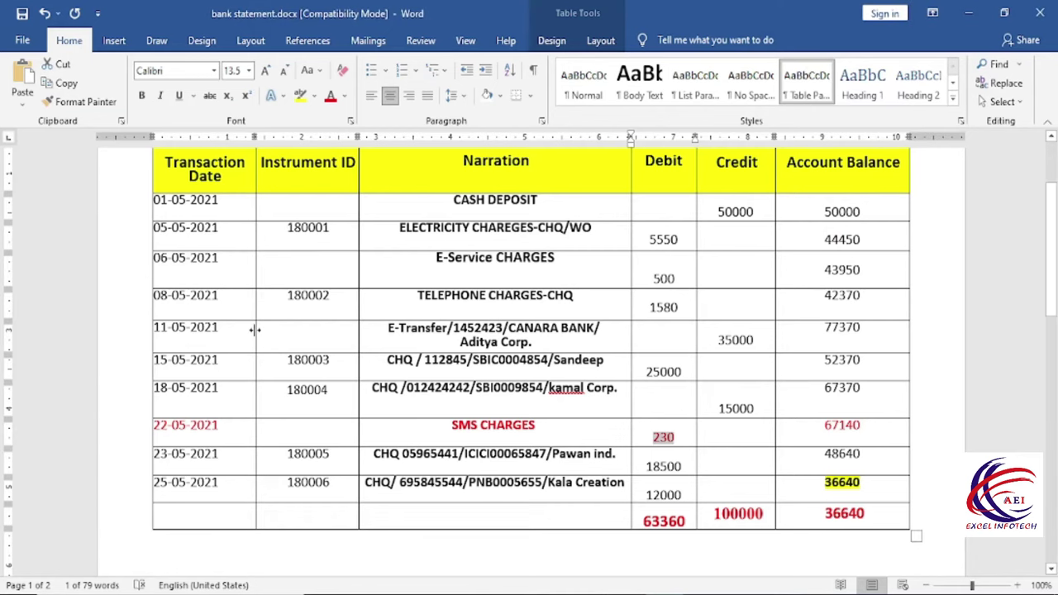
{"action": "left_click_drag", "start_coordinate": [451, 199], "coordinate": [539, 200]}
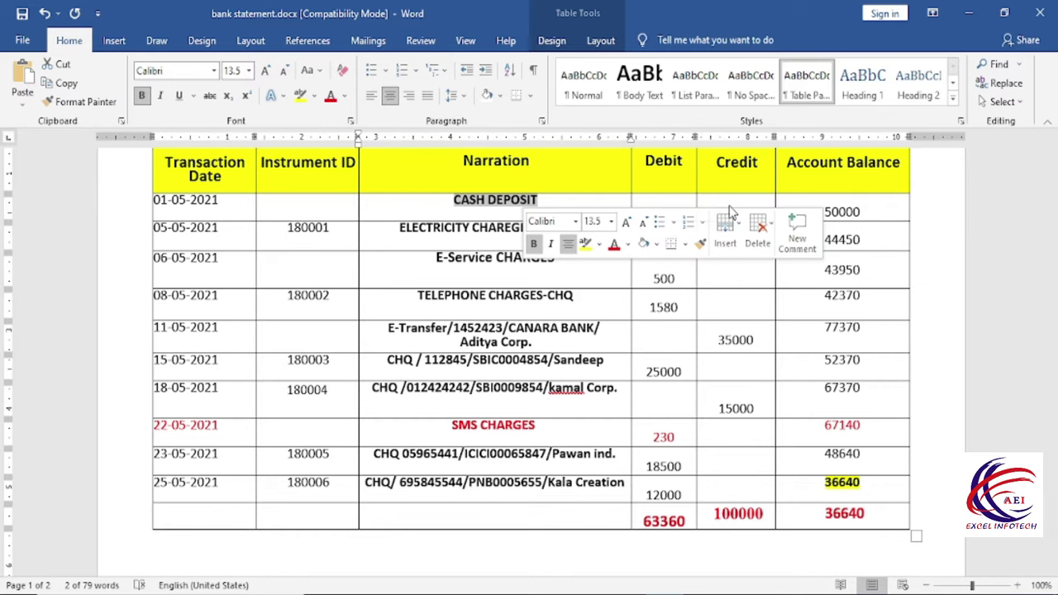
{"action": "left_click_drag", "start_coordinate": [817, 211], "coordinate": [861, 212]}
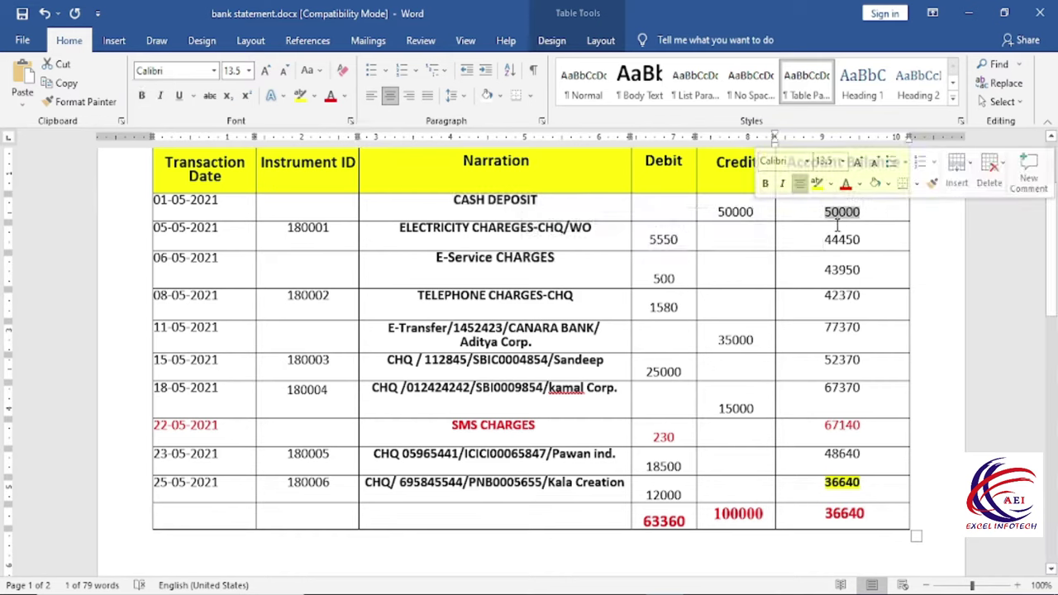
{"action": "left_click_drag", "start_coordinate": [220, 200], "coordinate": [152, 202]}
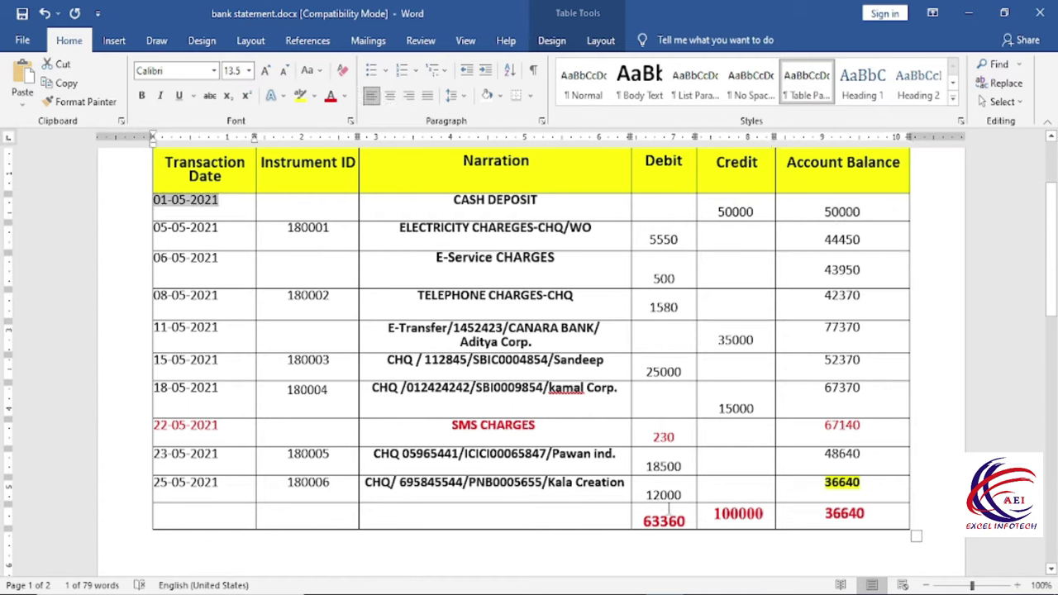
{"action": "left_click", "coordinate": [626, 591]}
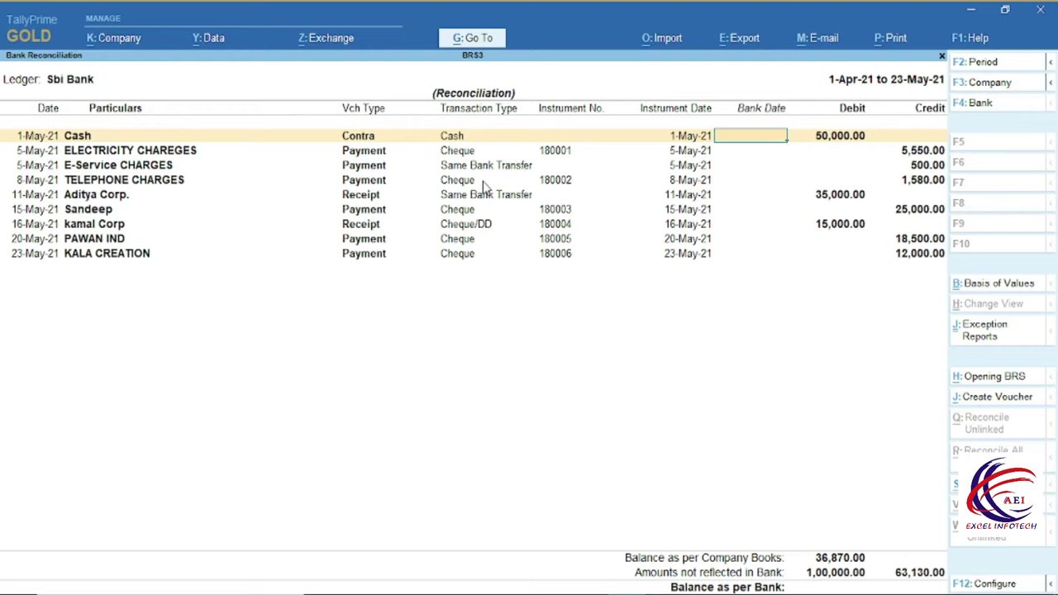
{"action": "left_click", "coordinate": [106, 198]}
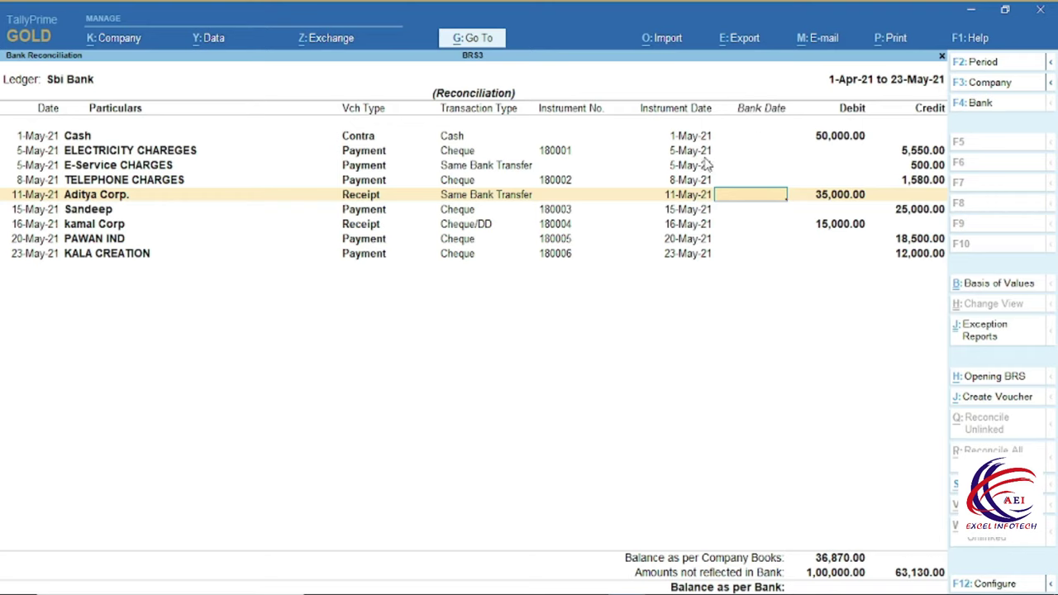
{"action": "key", "text": "Home"}
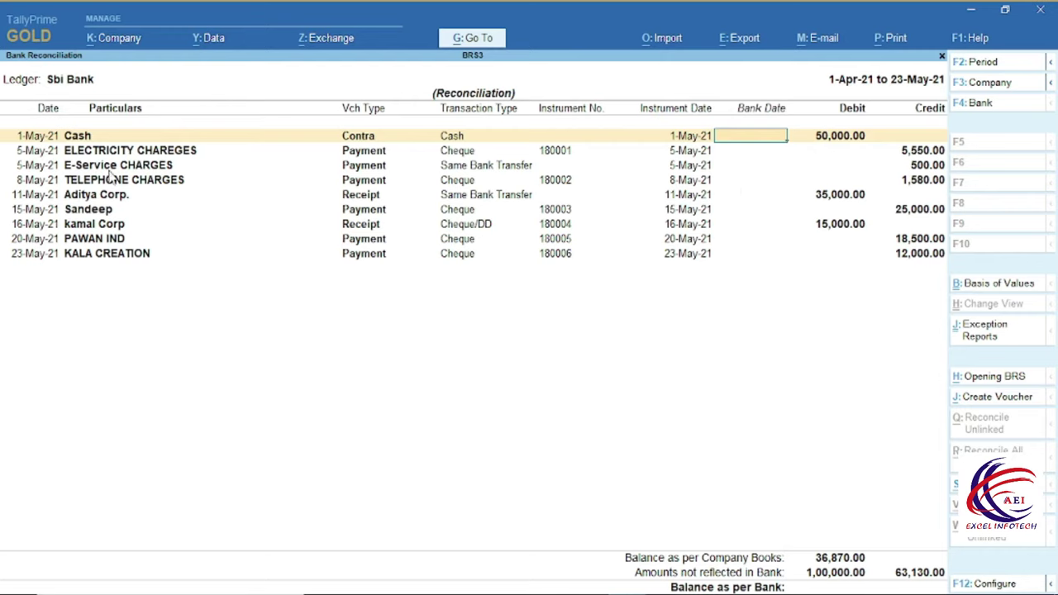
{"action": "left_click", "coordinate": [109, 202]}
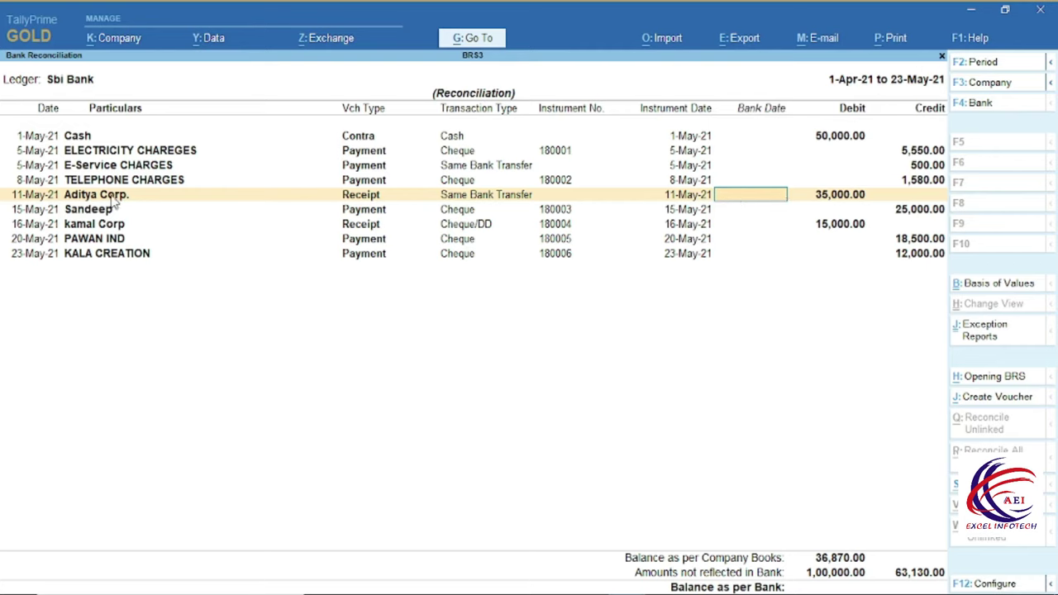
{"action": "key", "text": "Home"}
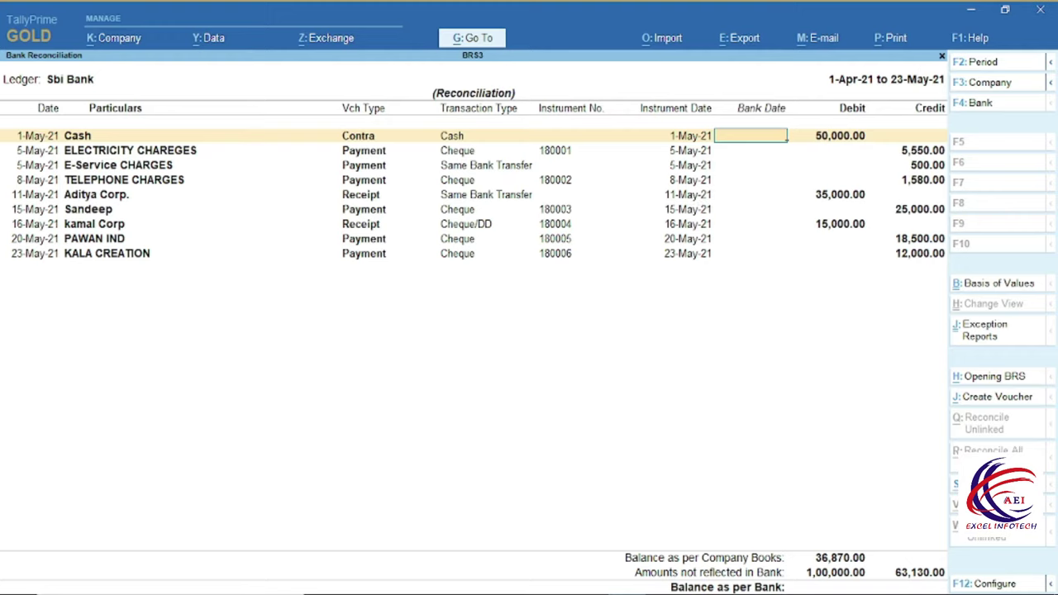
Check the CASH DEPOSIT row in the Word statement, and set the Cash entry's bank date to 1-May-21 in TallyPrime.
{"action": "left_click", "coordinate": [653, 582]}
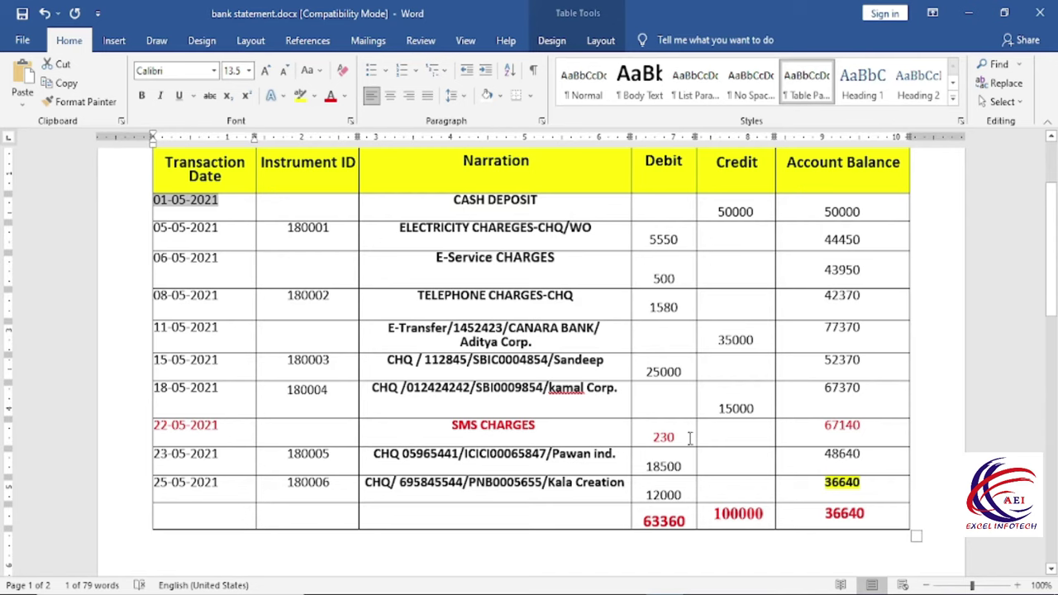
{"action": "key", "text": "alt+Tab"}
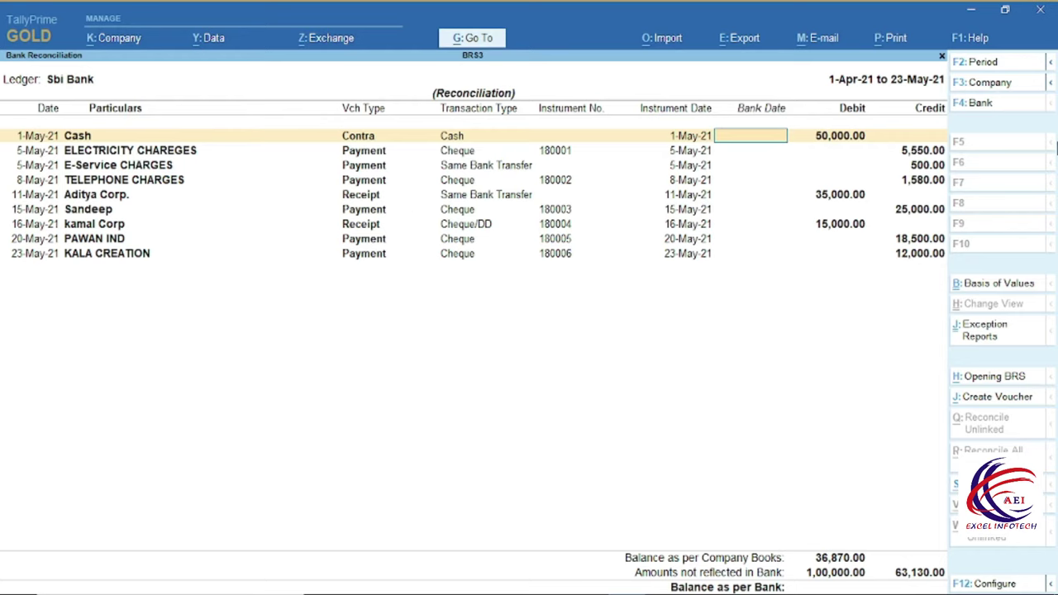
{"action": "key", "text": "Return"}
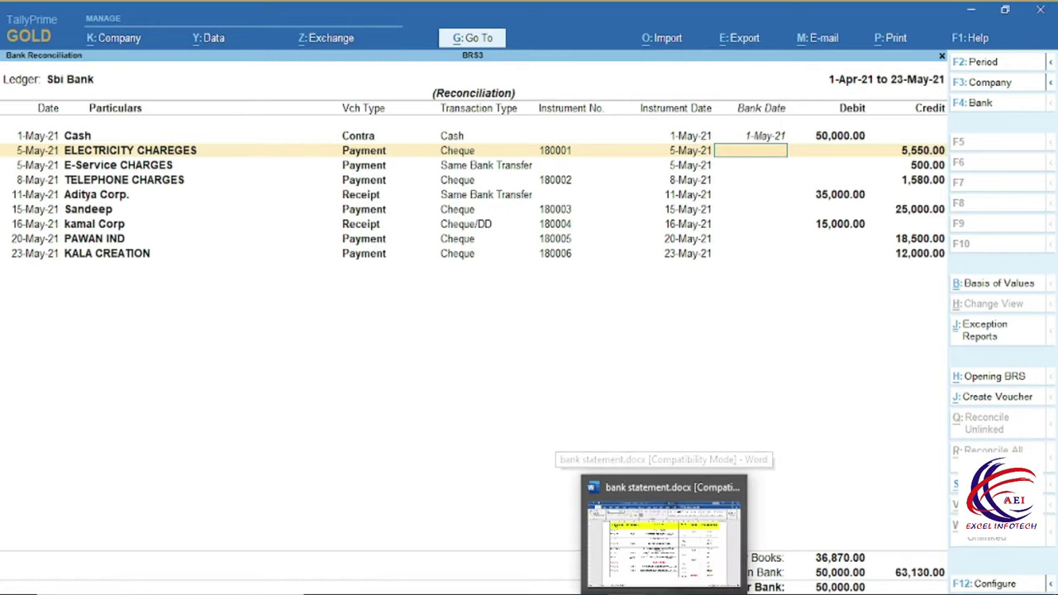
Check the electricity row's narration, instrument number, debit and date in the Word statement, and set its bank date to 5-May-21 in TallyPrime.
{"action": "left_click", "coordinate": [552, 438]}
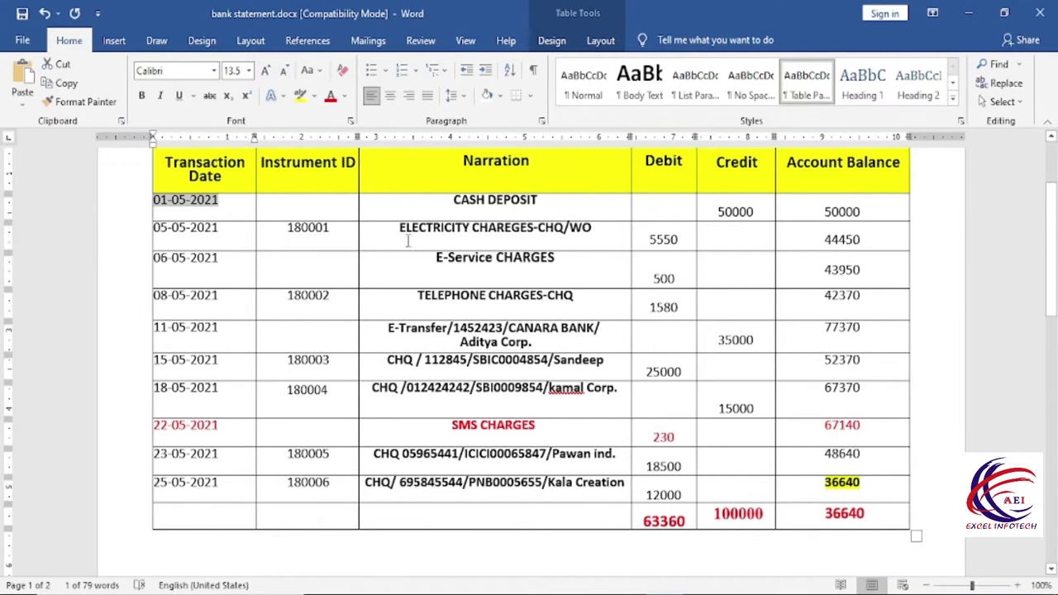
{"action": "left_click_drag", "start_coordinate": [400, 230], "coordinate": [501, 234]}
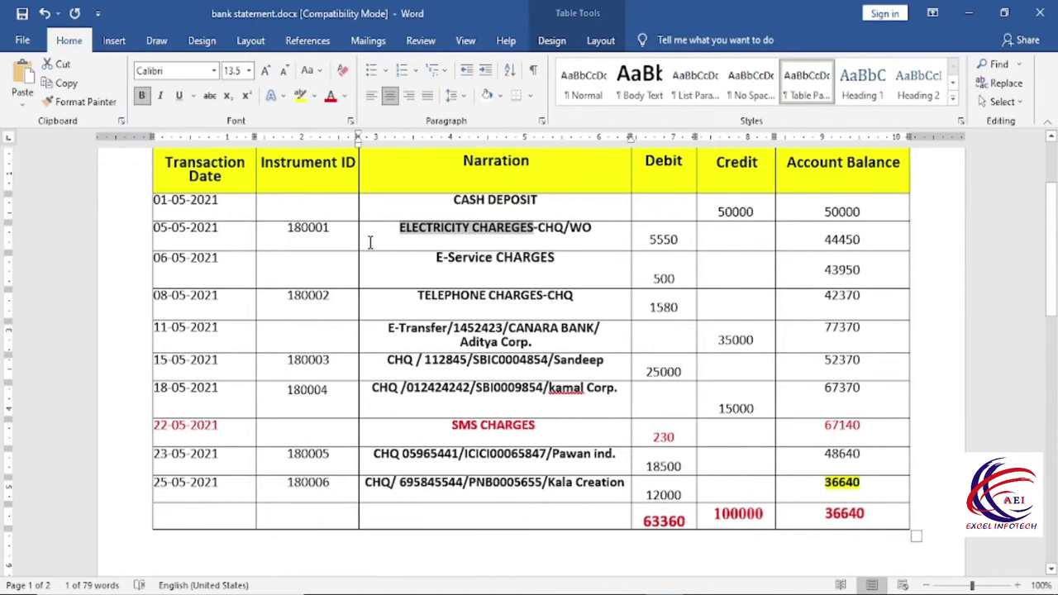
{"action": "left_click_drag", "start_coordinate": [339, 231], "coordinate": [285, 231]}
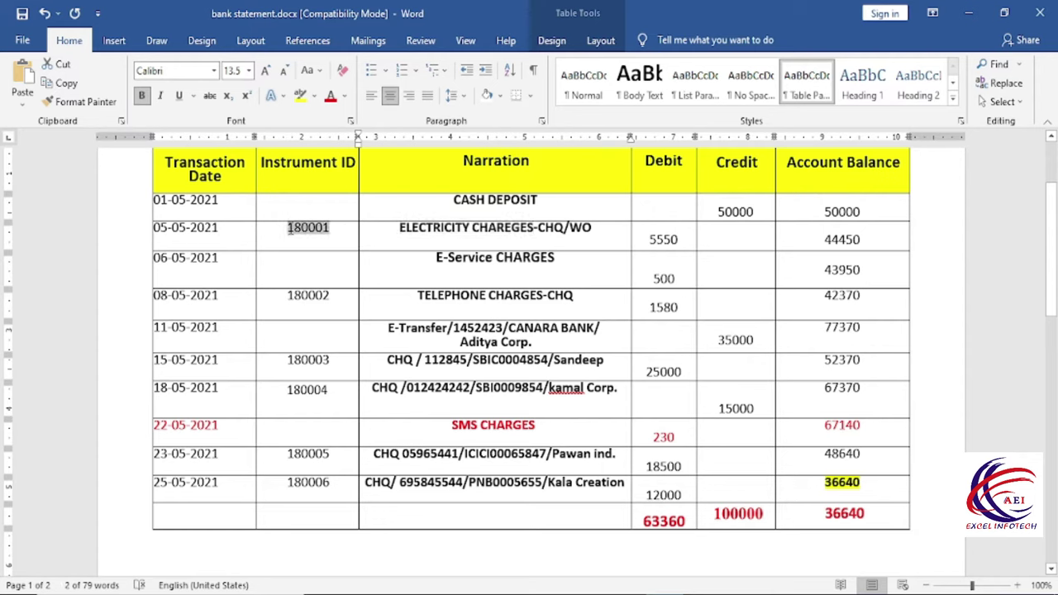
{"action": "left_click_drag", "start_coordinate": [643, 240], "coordinate": [673, 235]}
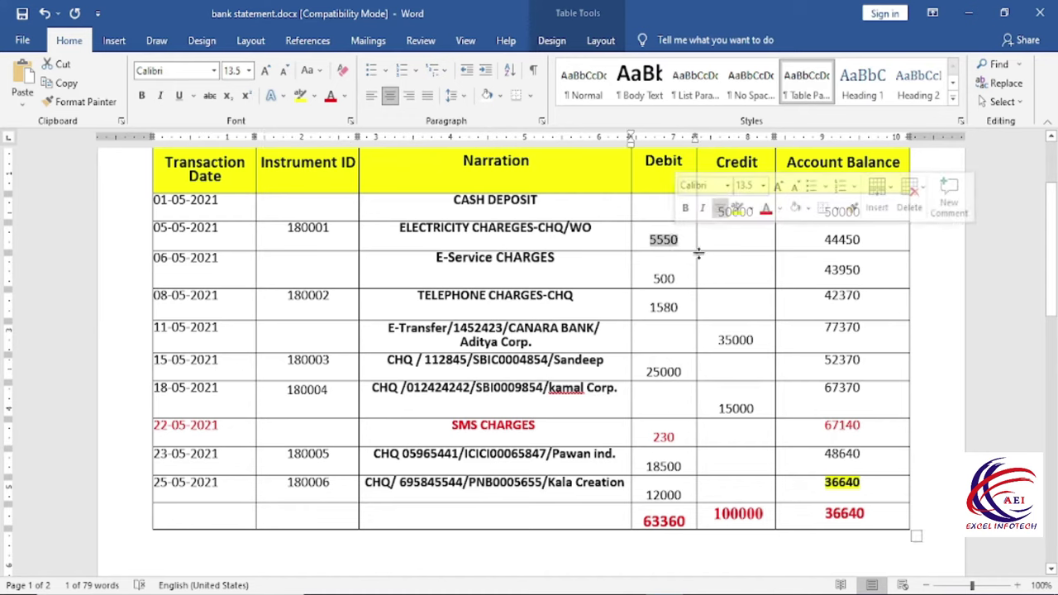
{"action": "left_click_drag", "start_coordinate": [219, 228], "coordinate": [150, 229]}
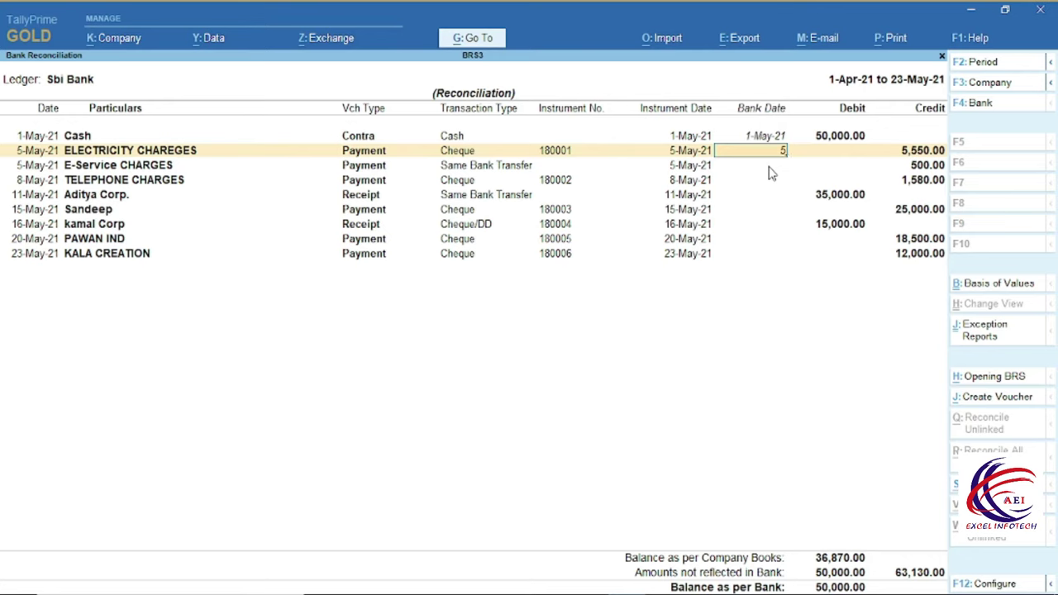
{"action": "key", "text": "Return"}
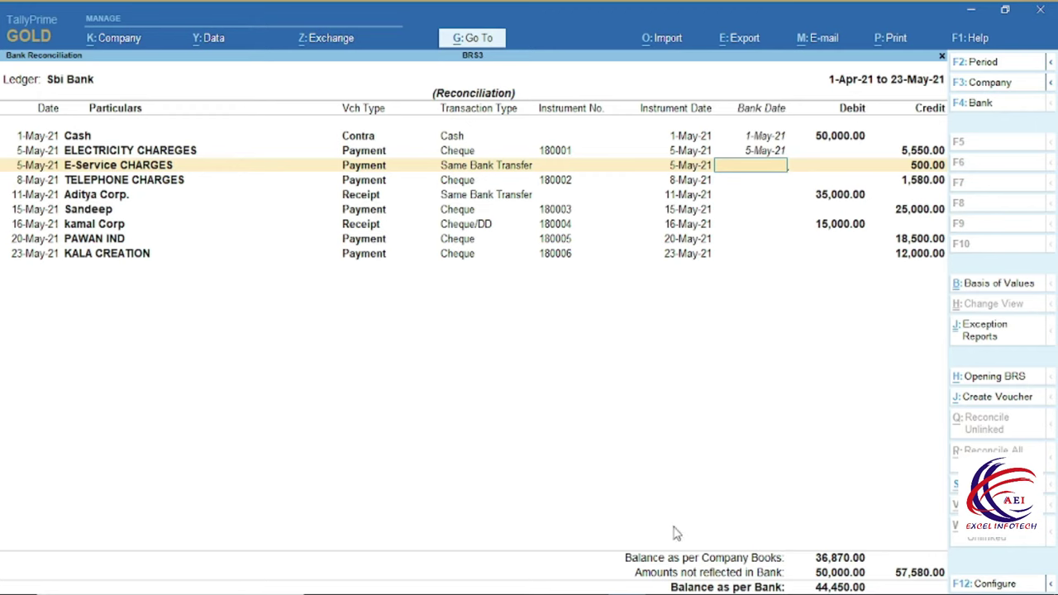
Check the balance after the electricity payment and the E-Service CHARGES narration in the Word statement, and return to TallyPrime.
{"action": "left_click", "coordinate": [667, 591]}
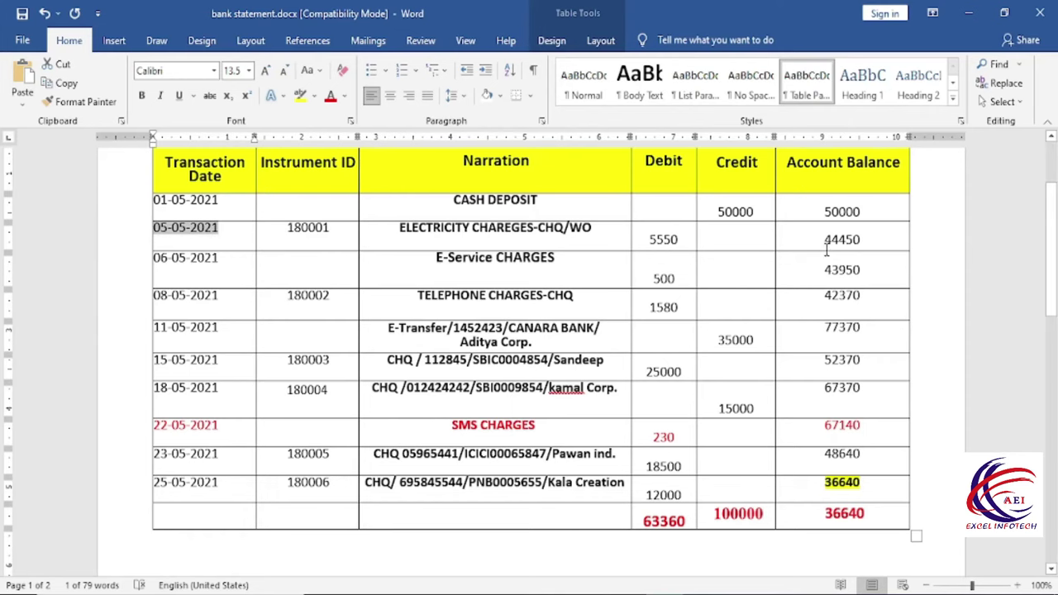
{"action": "left_click_drag", "start_coordinate": [823, 240], "coordinate": [855, 240]}
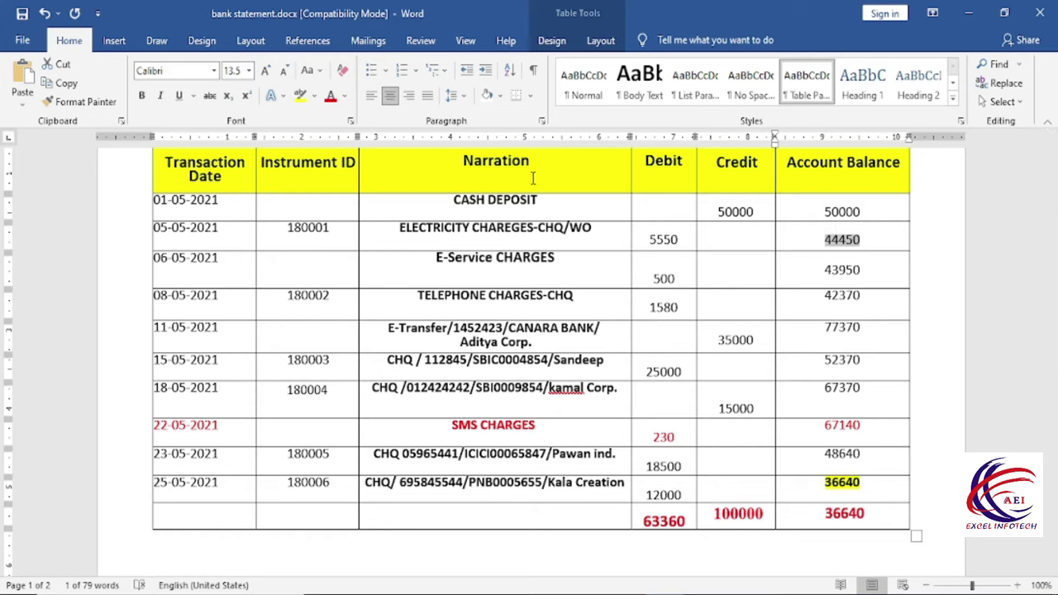
{"action": "left_click", "coordinate": [283, 264]}
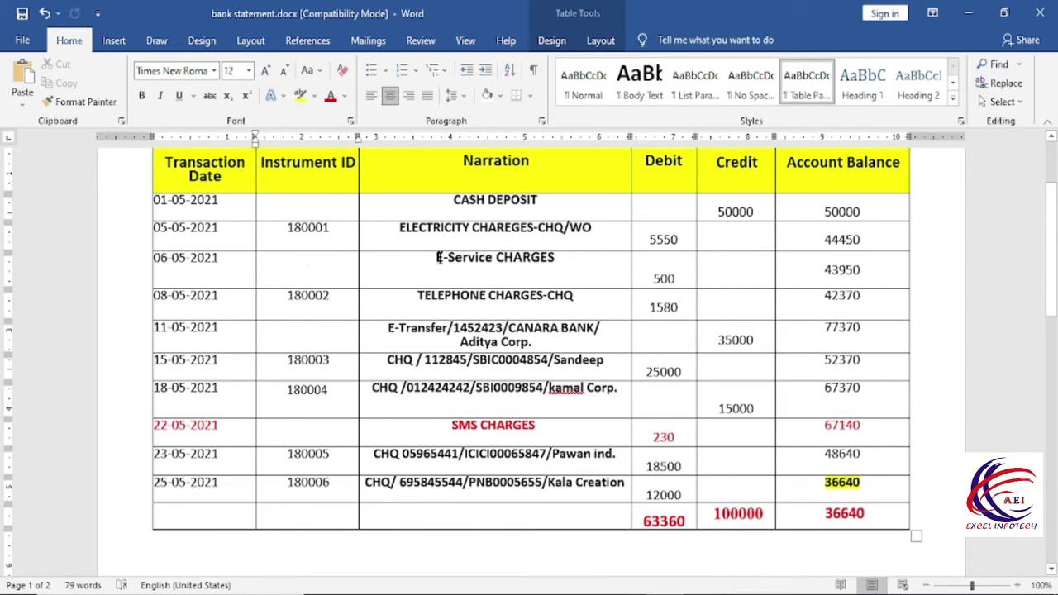
{"action": "left_click_drag", "start_coordinate": [436, 258], "coordinate": [557, 261]}
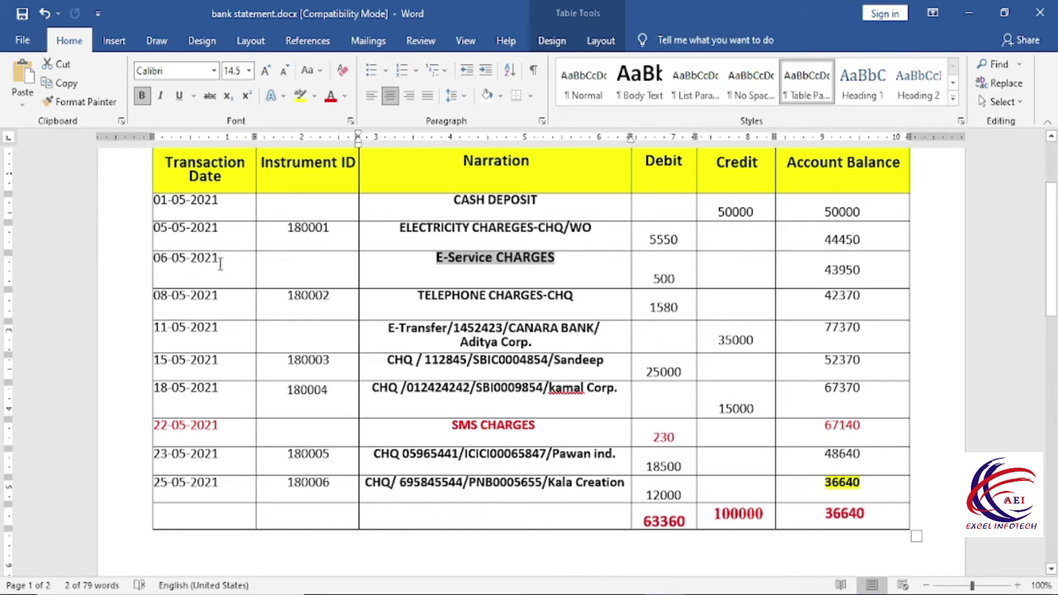
{"action": "key", "text": "alt+Tab"}
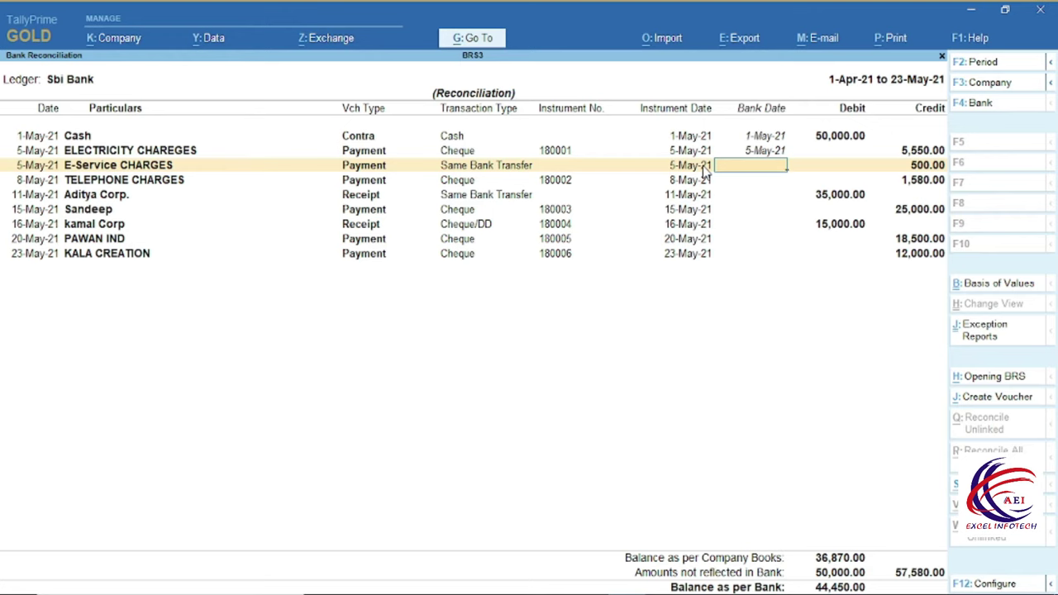
Look up the E-Service CHARGES transaction date in the Word statement and set that entry's bank date to 6-May-21 in TallyPrime.
{"action": "key", "text": "alt+Tab"}
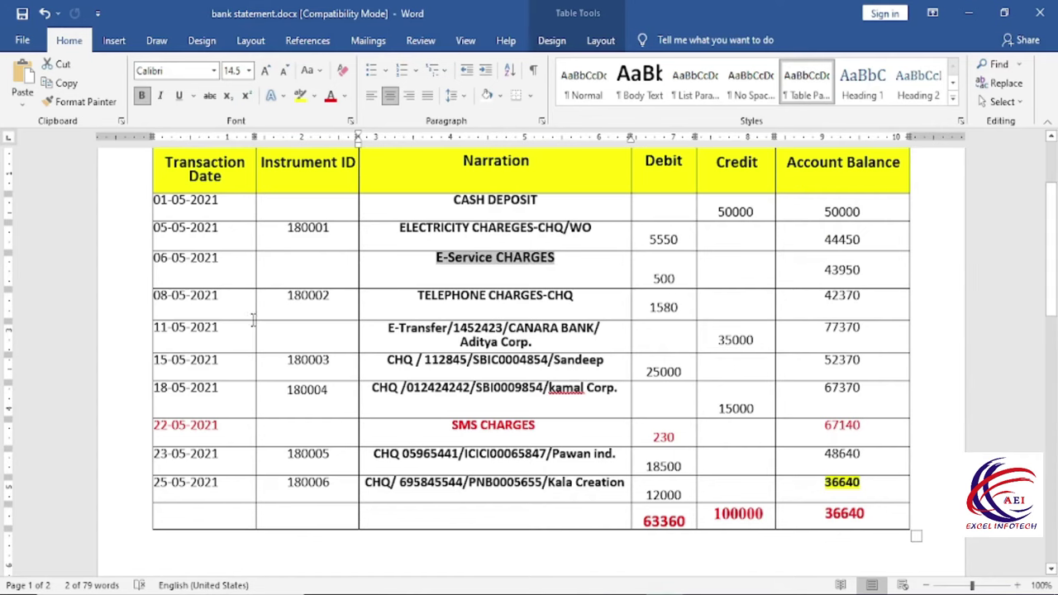
{"action": "left_click", "coordinate": [199, 261]}
{"action": "left_click_drag", "start_coordinate": [222, 261], "coordinate": [153, 261]}
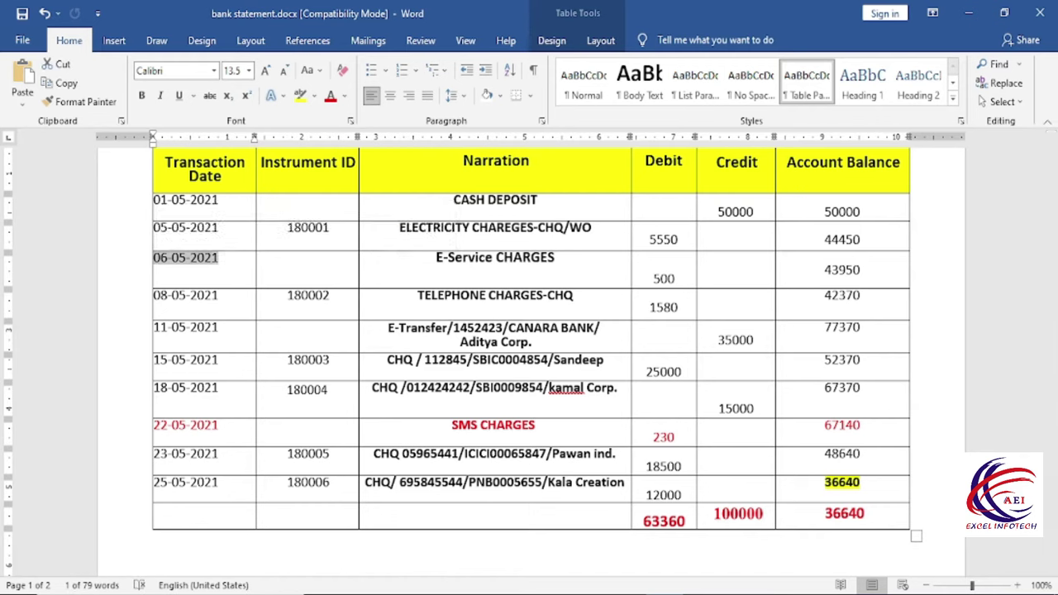
{"action": "key", "text": "alt+Tab"}
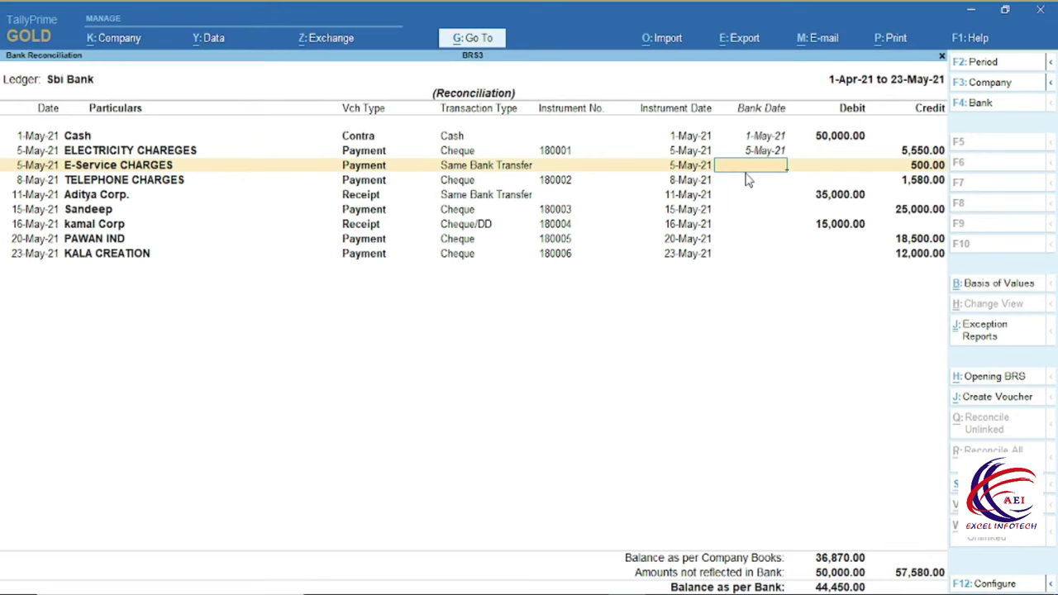
{"action": "type", "text": "6"}
{"action": "key", "text": "Return"}
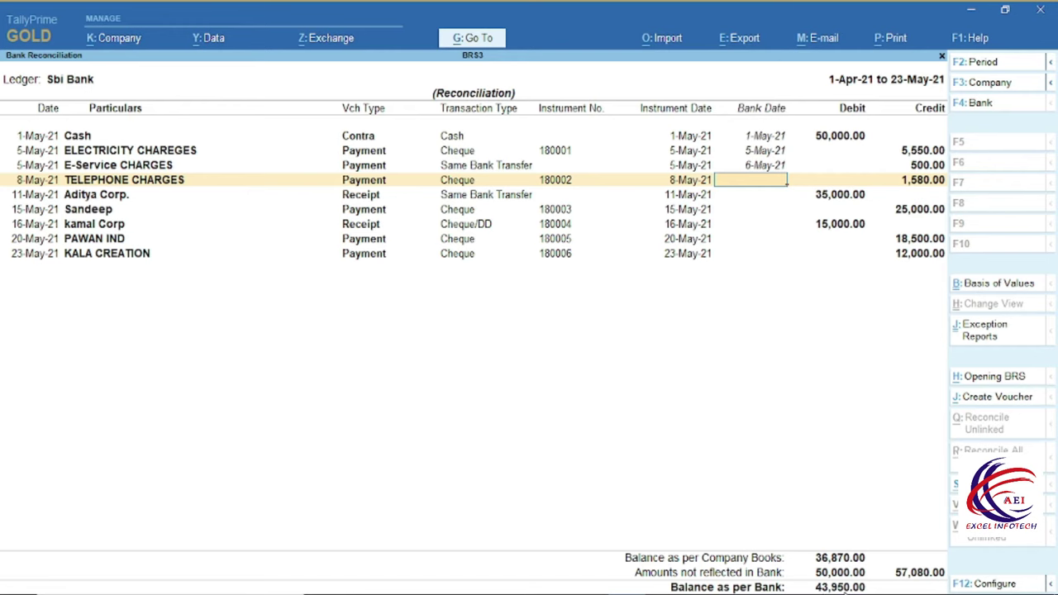
In the Word statement, check the balance after E-Service CHARGES and the TELEPHONE CHARGES row's narration, instrument number, debit and date.
{"action": "key", "text": "alt+Tab"}
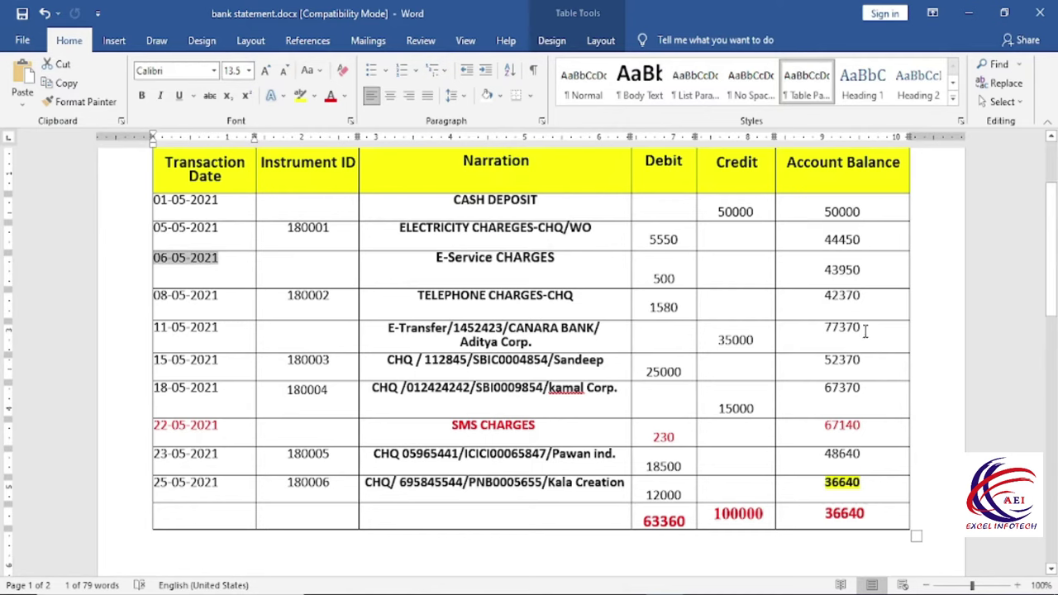
{"action": "double_click", "coordinate": [829, 277]}
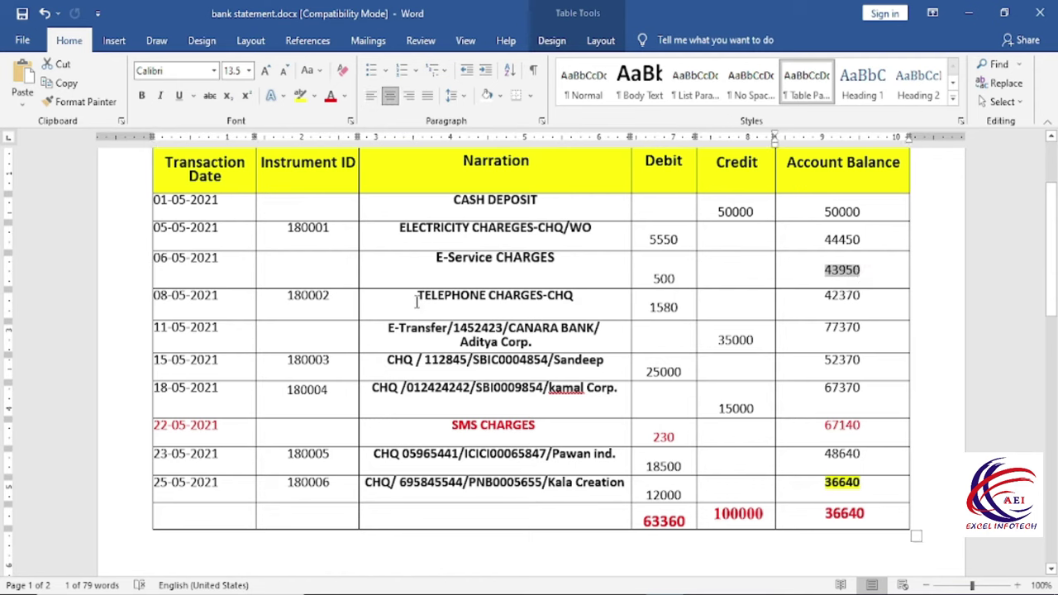
{"action": "left_click_drag", "start_coordinate": [418, 297], "coordinate": [543, 297]}
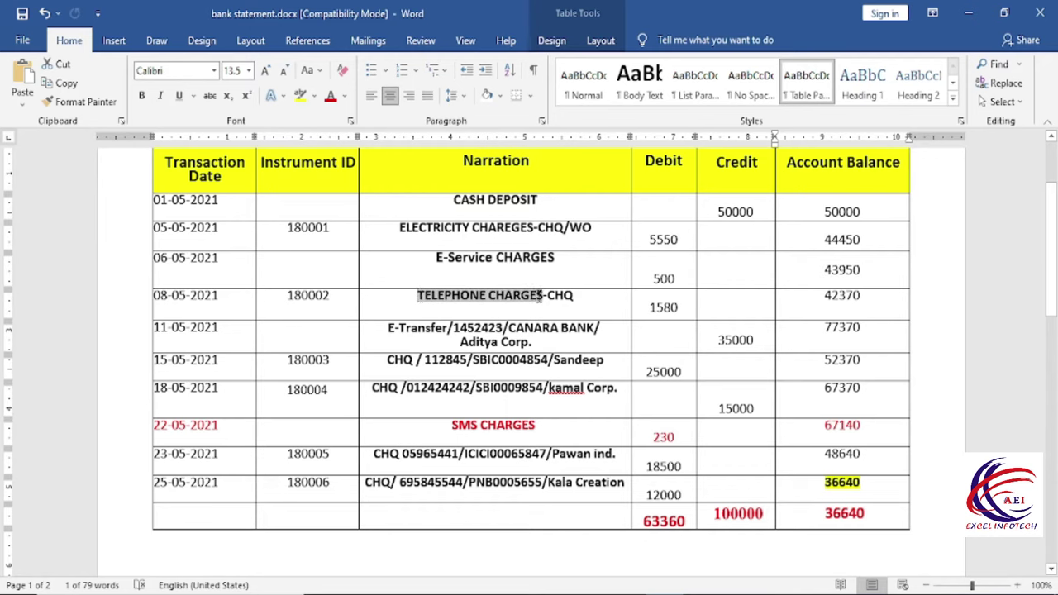
{"action": "double_click", "coordinate": [320, 298]}
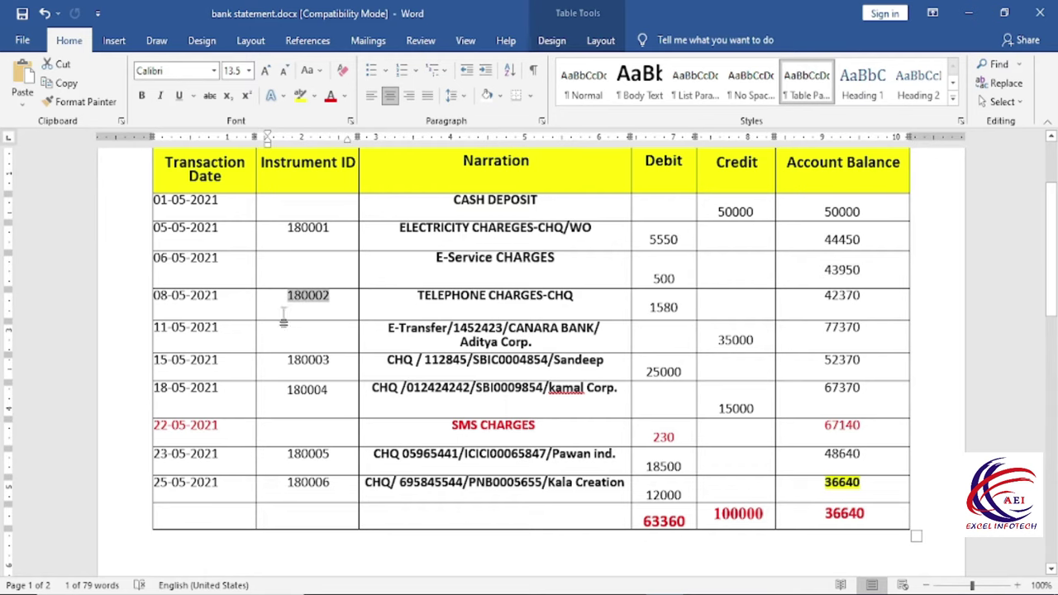
{"action": "left_click_drag", "start_coordinate": [651, 309], "coordinate": [682, 309]}
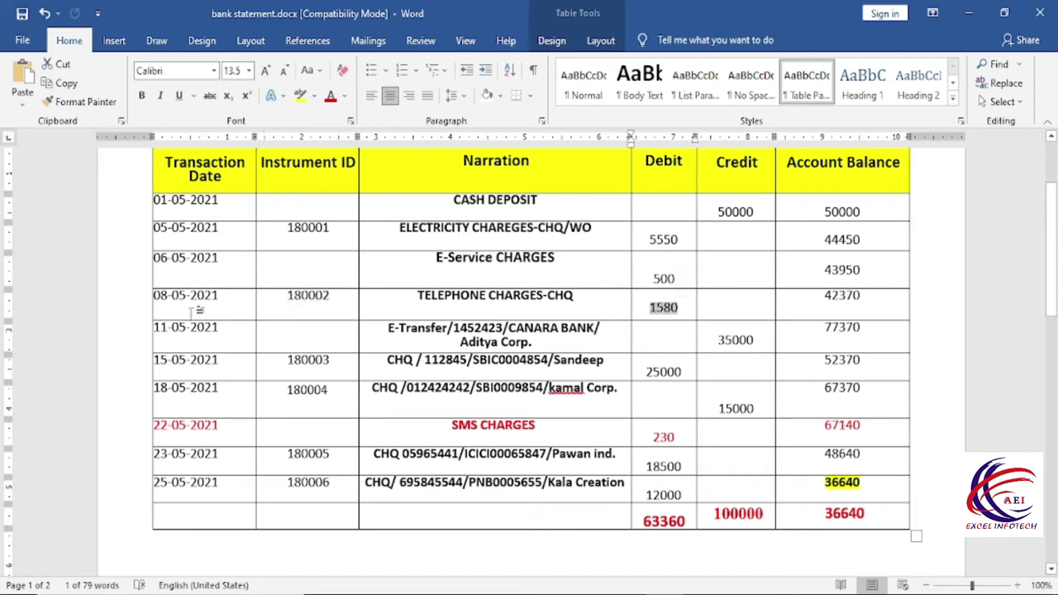
{"action": "left_click_drag", "start_coordinate": [218, 300], "coordinate": [153, 297]}
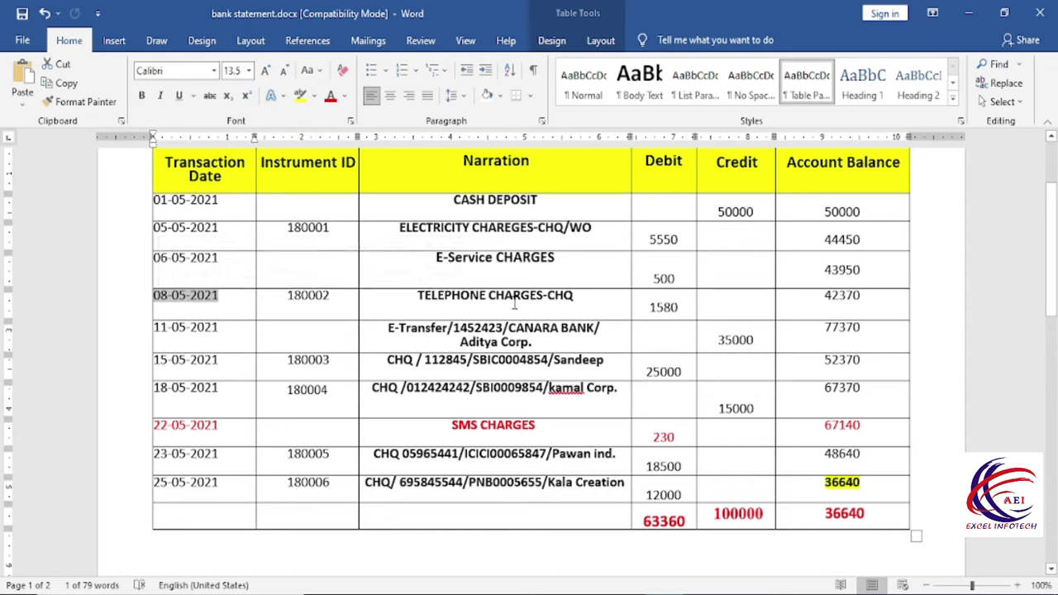
Recheck the TELEPHONE CHARGES date against the Word statement and set that entry's bank date to 8-May-21 in TallyPrime.
{"action": "key", "text": "alt+Tab"}
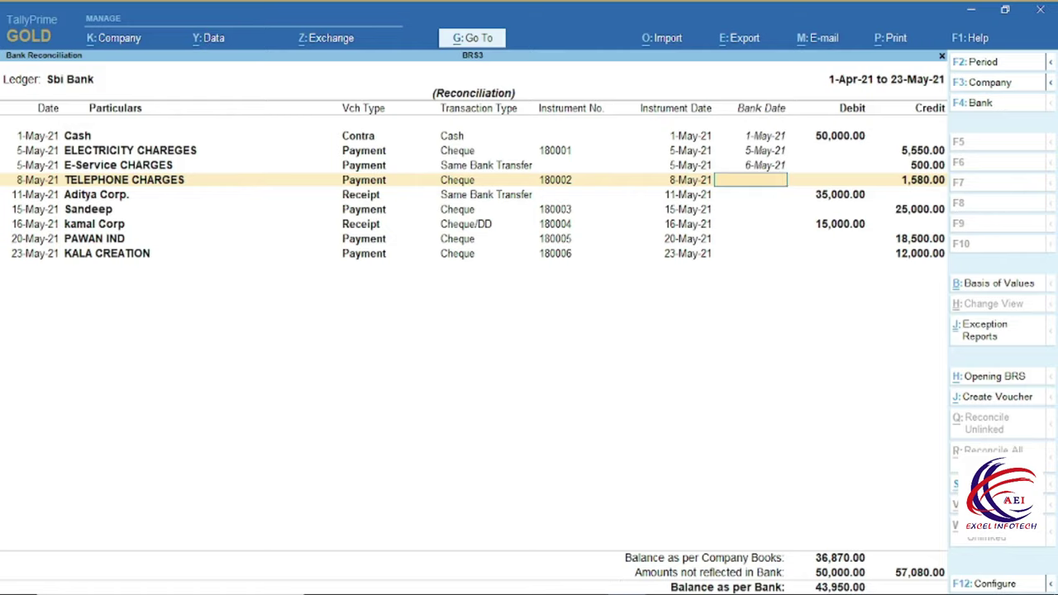
{"action": "key", "text": "alt+Tab"}
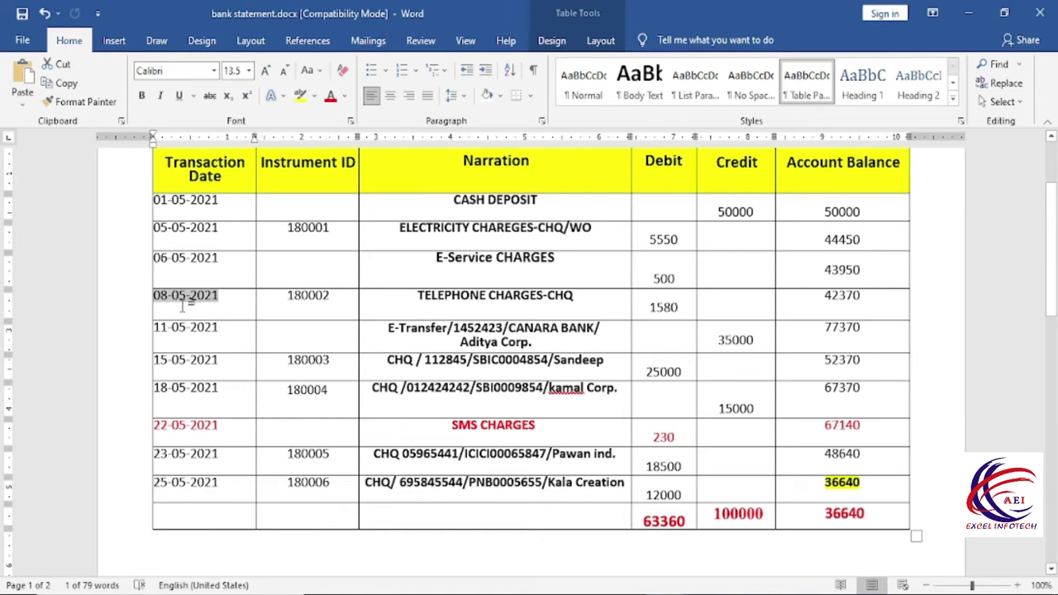
{"action": "key", "text": "alt+Tab"}
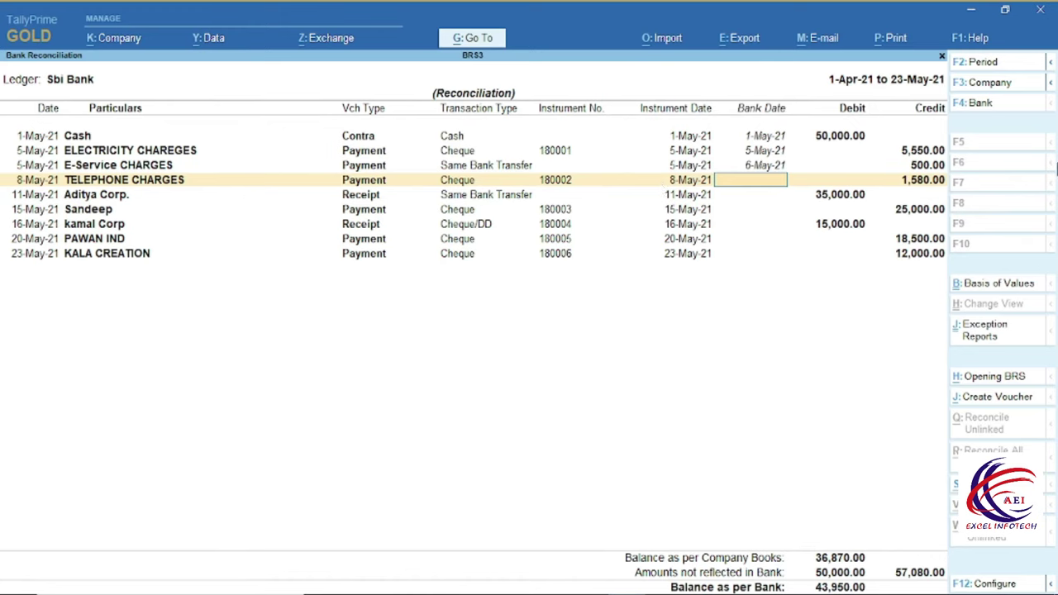
{"action": "key", "text": "Return"}
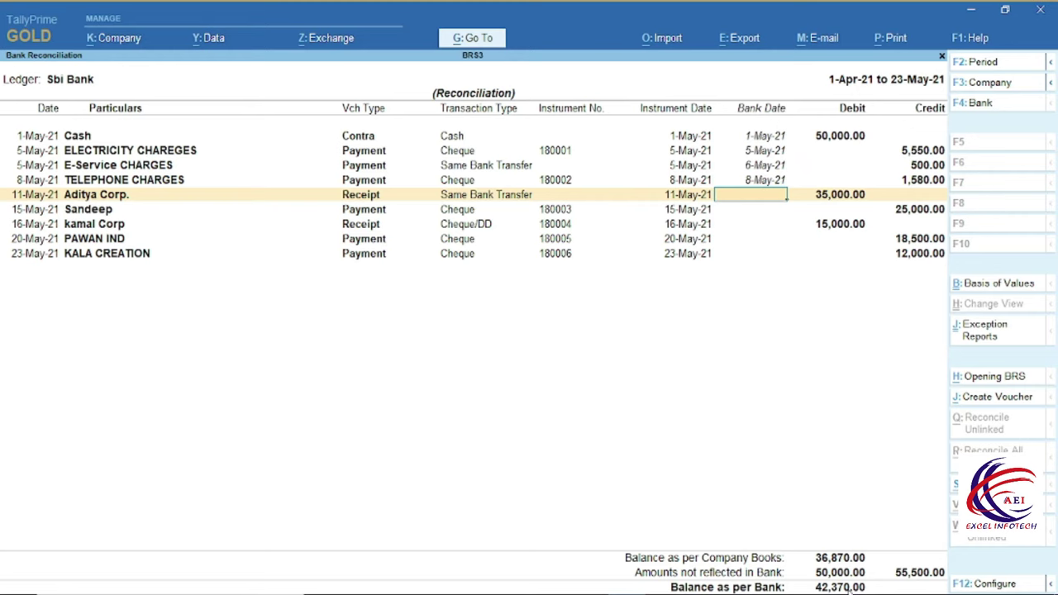
In the Word statement, check the balance after TELEPHONE CHARGES and the Aditya Corp. row's narration and account balance.
{"action": "key", "text": "alt+Tab"}
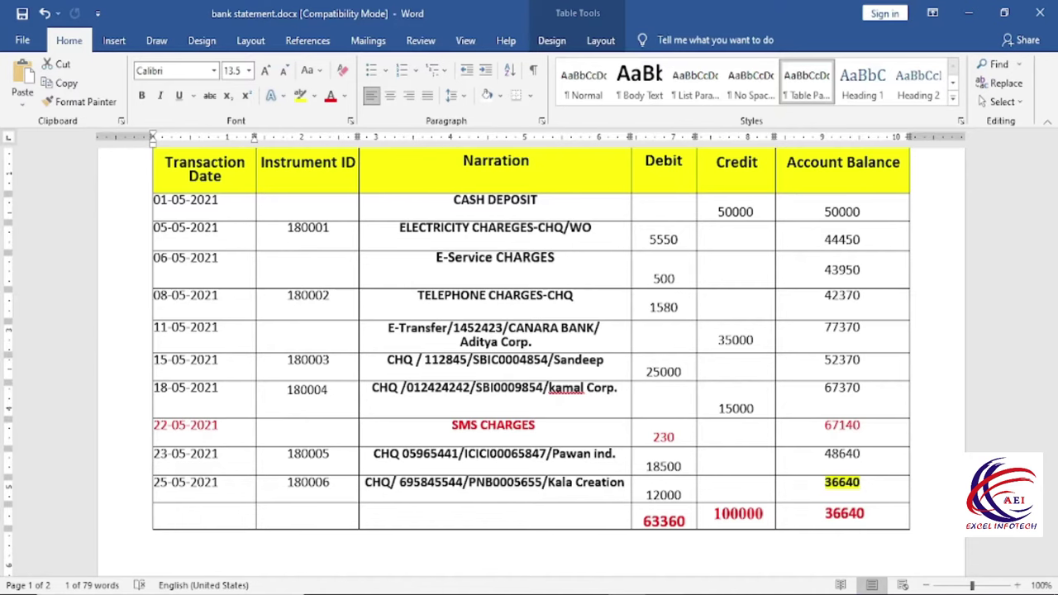
{"action": "left_click_drag", "start_coordinate": [823, 296], "coordinate": [859, 299]}
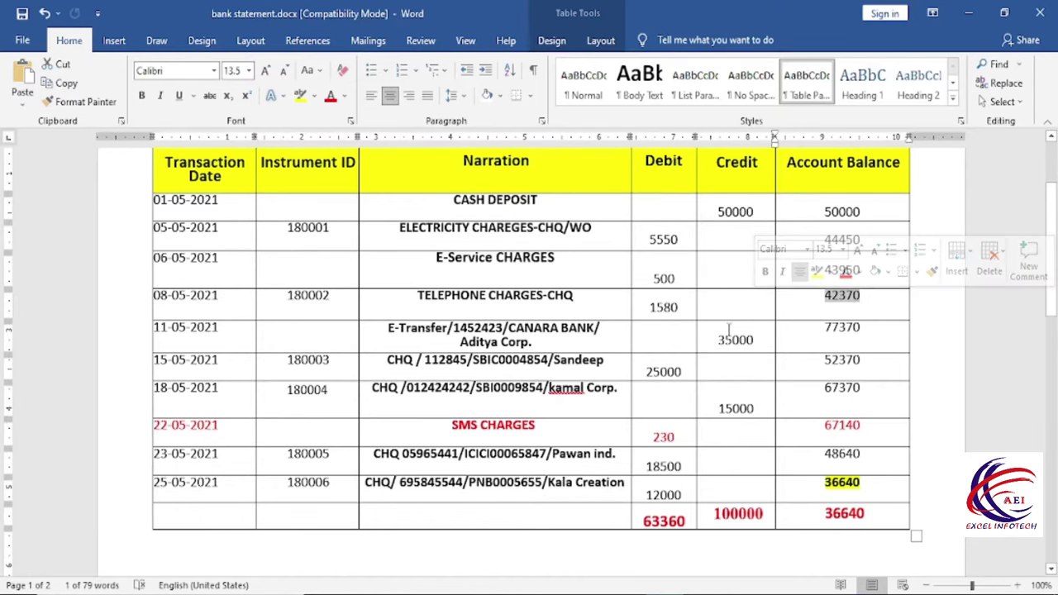
{"action": "left_click", "coordinate": [664, 331]}
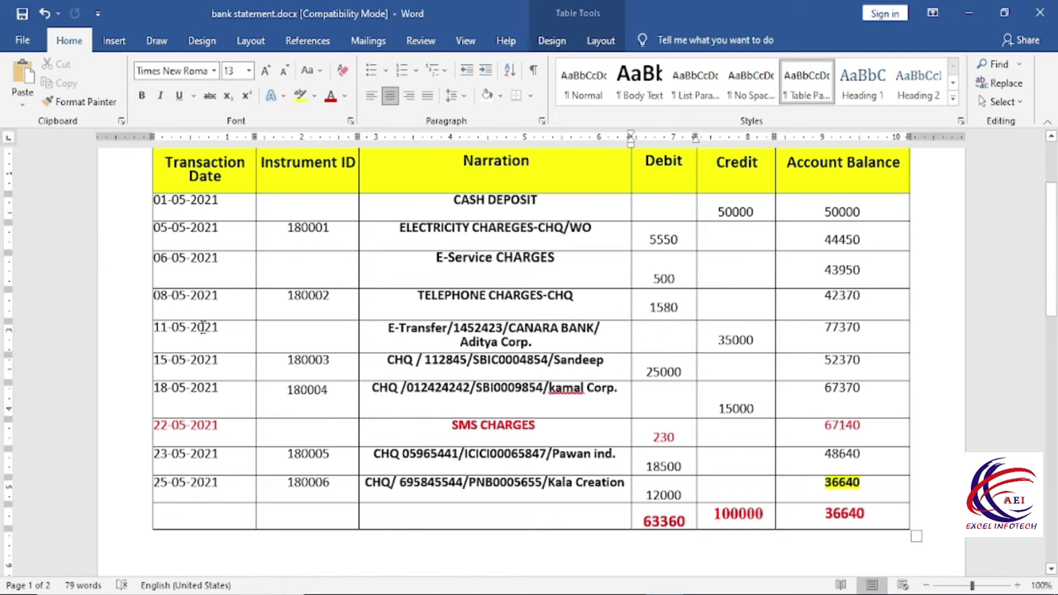
{"action": "left_click_drag", "start_coordinate": [460, 342], "coordinate": [533, 342]}
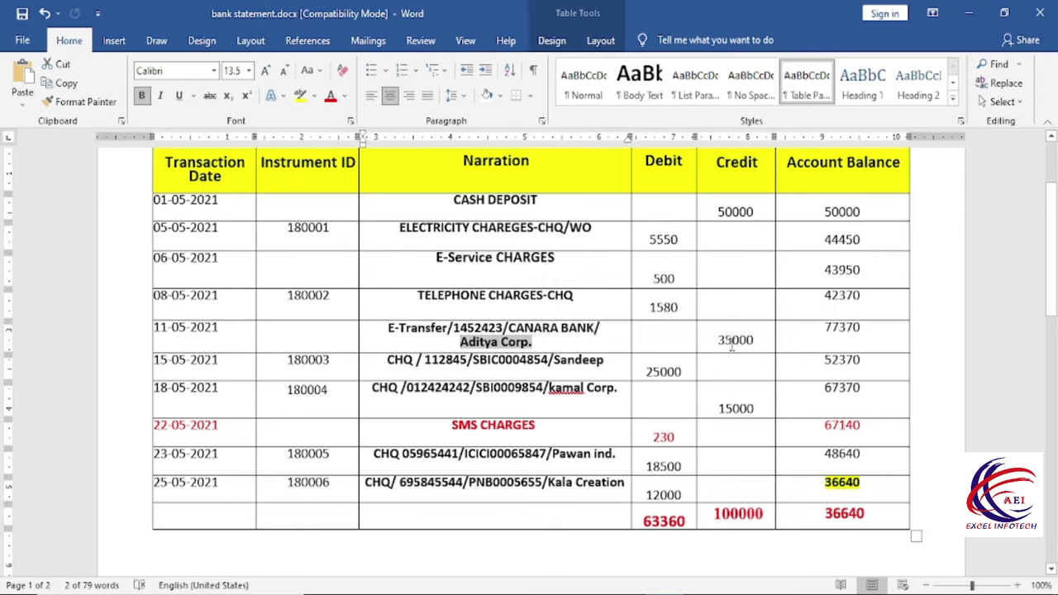
{"action": "left_click_drag", "start_coordinate": [822, 330], "coordinate": [861, 330]}
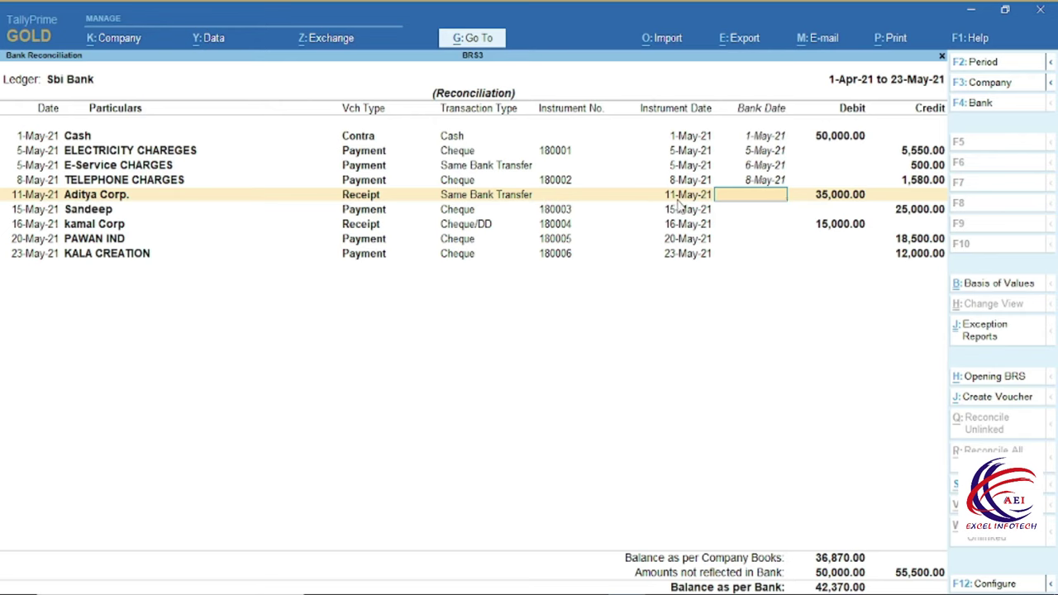
Recheck the Aditya Corp. row in the Word statement and set that receipt's bank date to 11-May-21 in TallyPrime.
{"action": "left_click", "coordinate": [626, 593]}
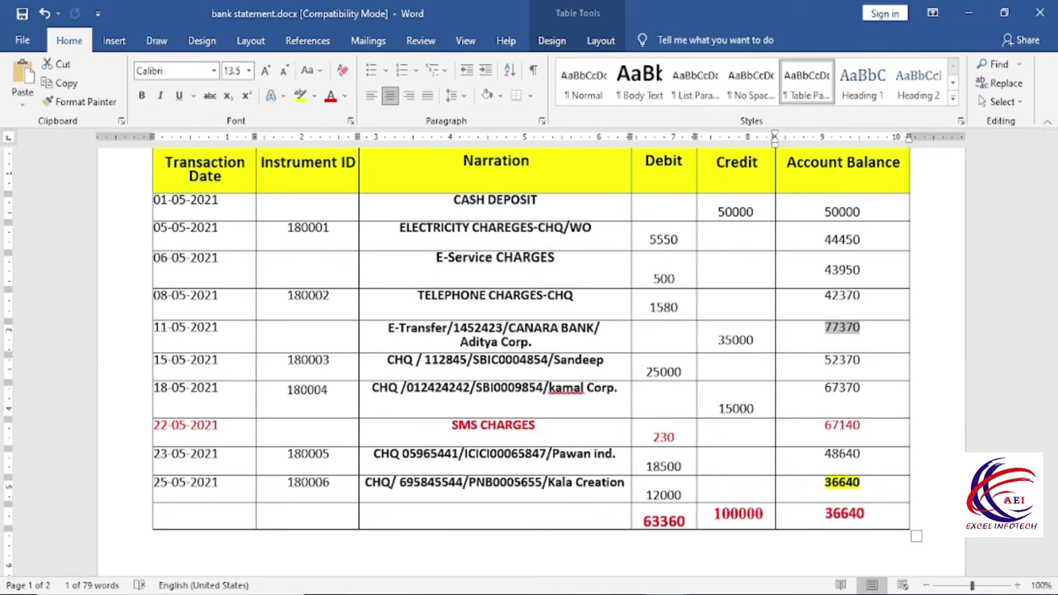
{"action": "key", "text": "alt+Tab"}
{"action": "type", "text": "1"}
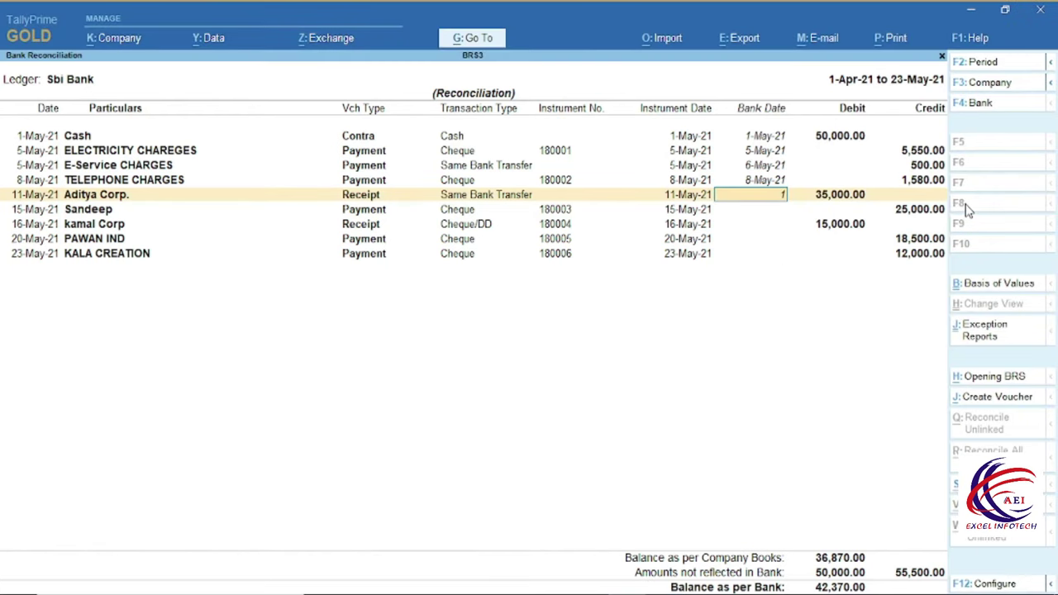
{"action": "type", "text": "1"}
{"action": "key", "text": "Return"}
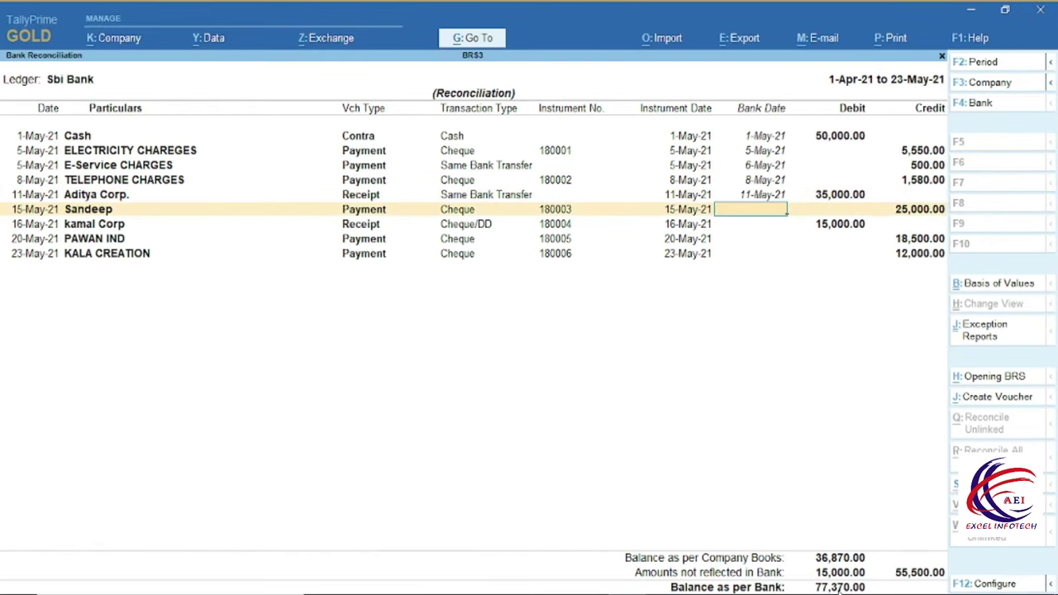
In the Word statement, check the debit of the cheque payment below Aditya Corp., and return to TallyPrime.
{"action": "key", "text": "alt+Tab"}
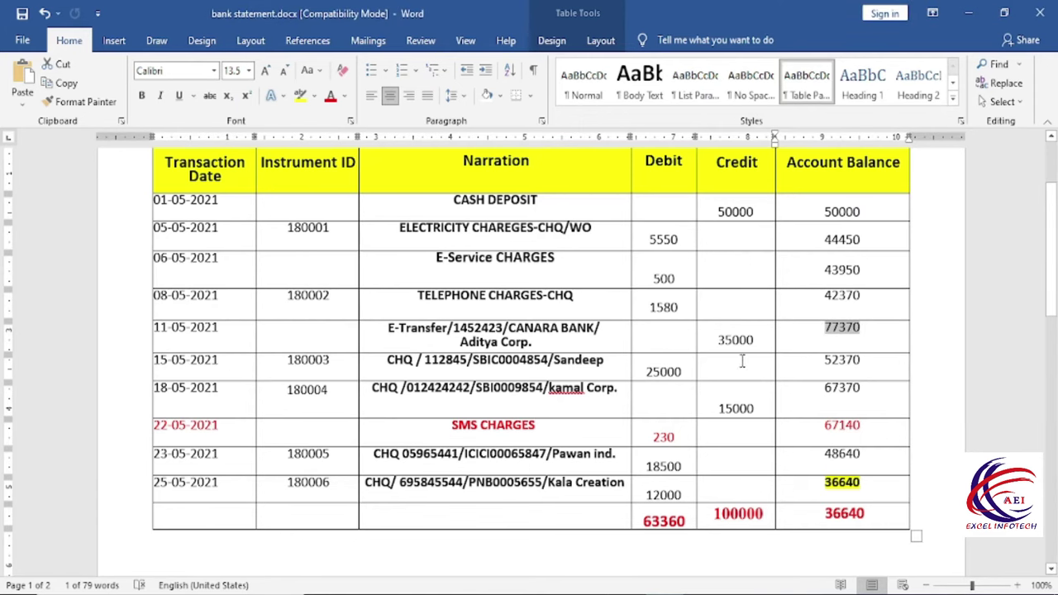
{"action": "left_click", "coordinate": [683, 371]}
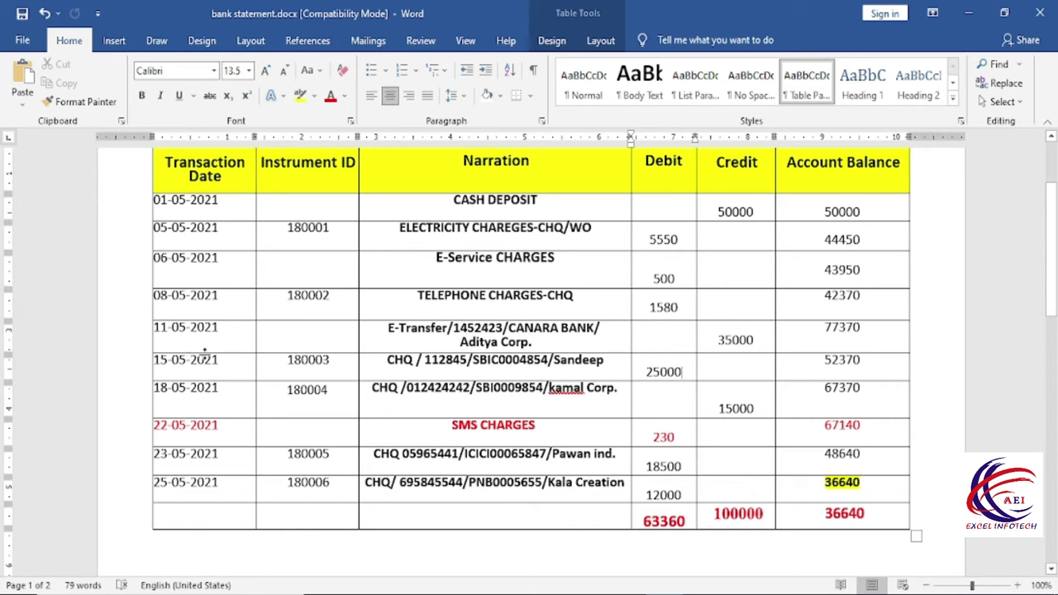
{"action": "double_click", "coordinate": [661, 372]}
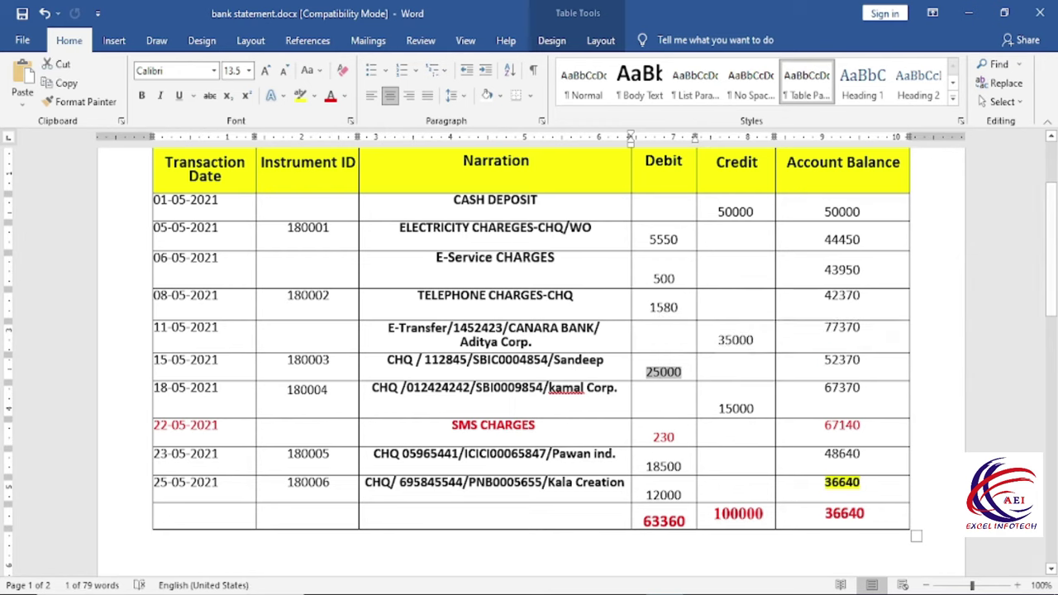
{"action": "key", "text": "alt+Tab"}
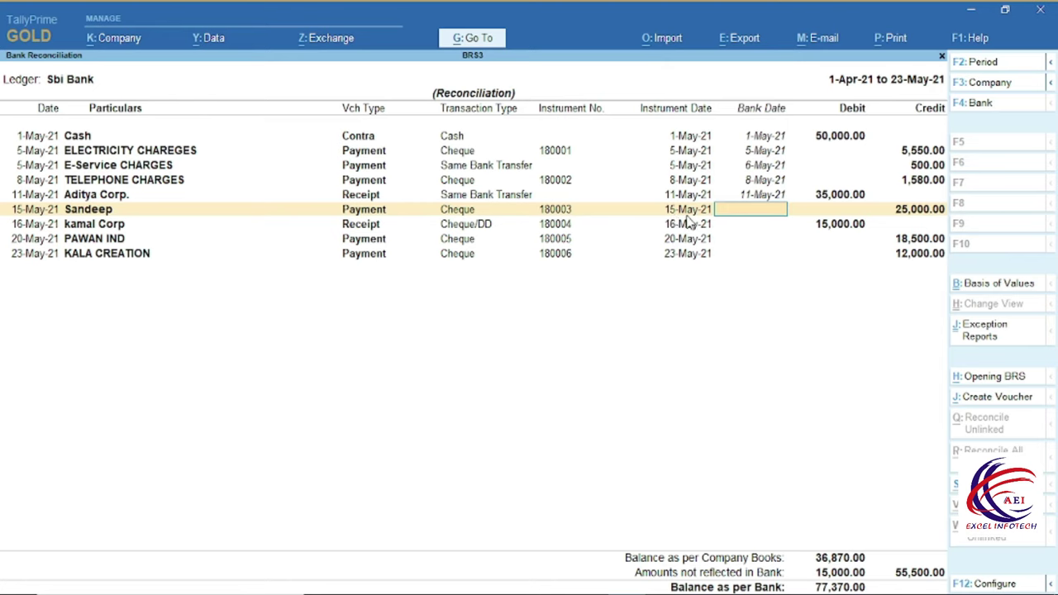
Recheck the 25,000 cheque payment in the Word statement and set its bank date to 15-May-21 in TallyPrime.
{"action": "left_click", "coordinate": [645, 592]}
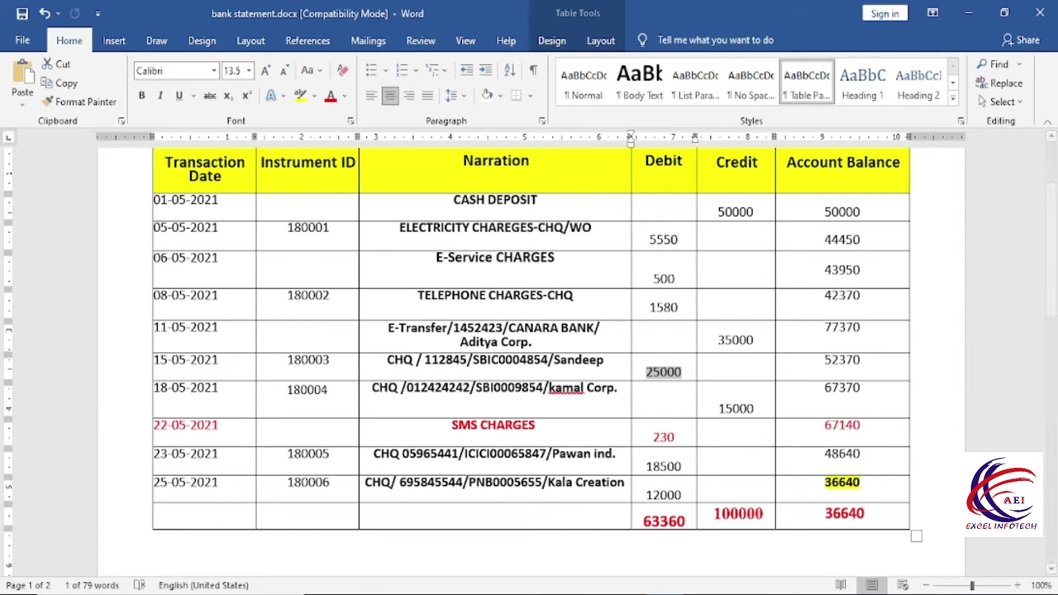
{"action": "left_click", "coordinate": [645, 592]}
{"action": "type", "text": "1"}
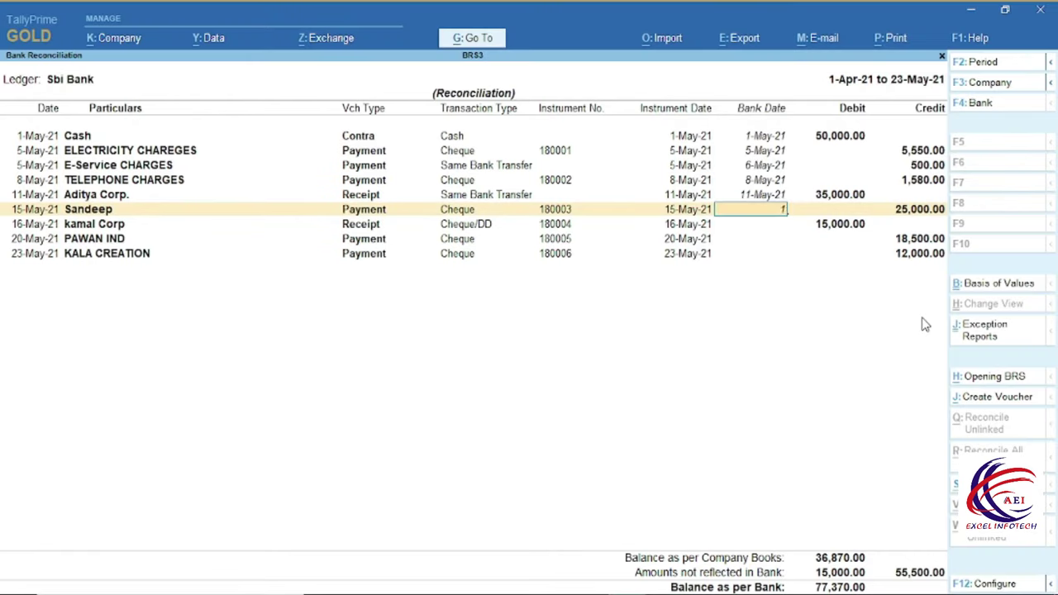
{"action": "type", "text": "5-May-21"}
{"action": "key", "text": "Return"}
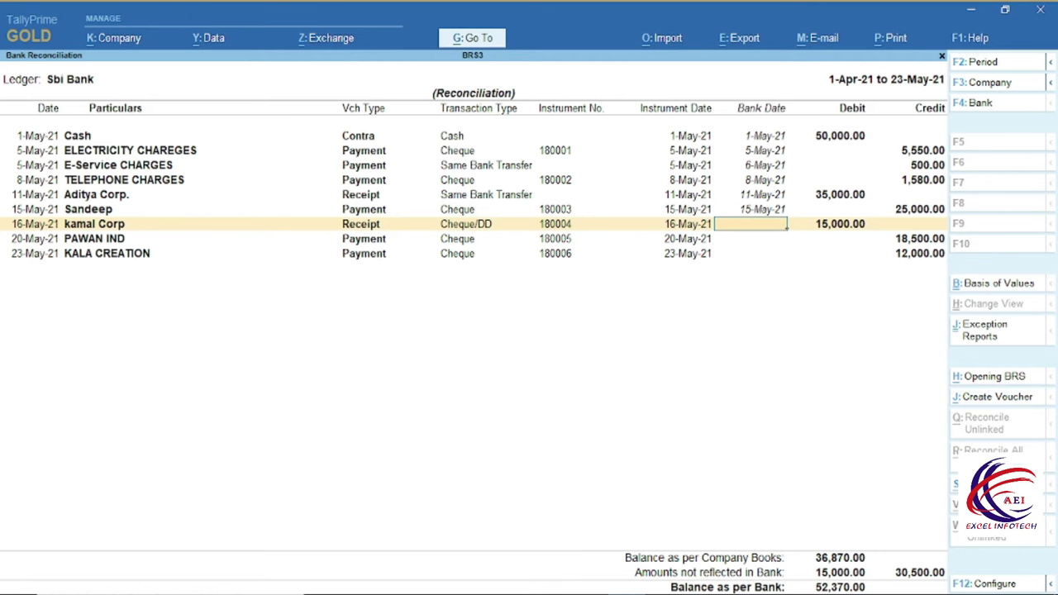
Check the balance after the 25,000 payment and the kamal Corp. row in Word, and set kamal Corp's bank date to 18-May-21 in TallyPrime.
{"action": "key", "text": "alt+Tab"}
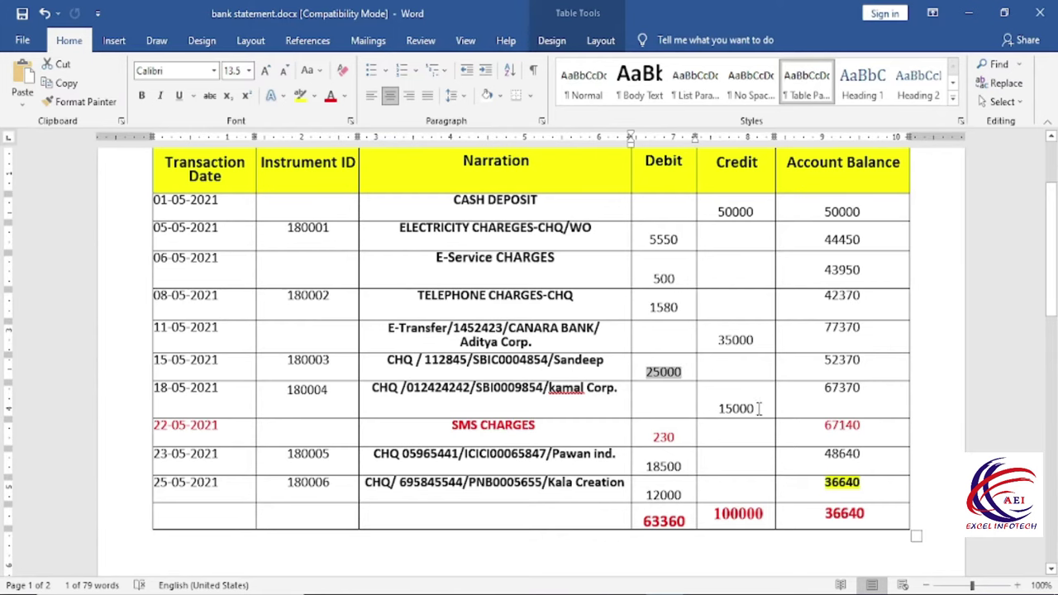
{"action": "double_click", "coordinate": [826, 361]}
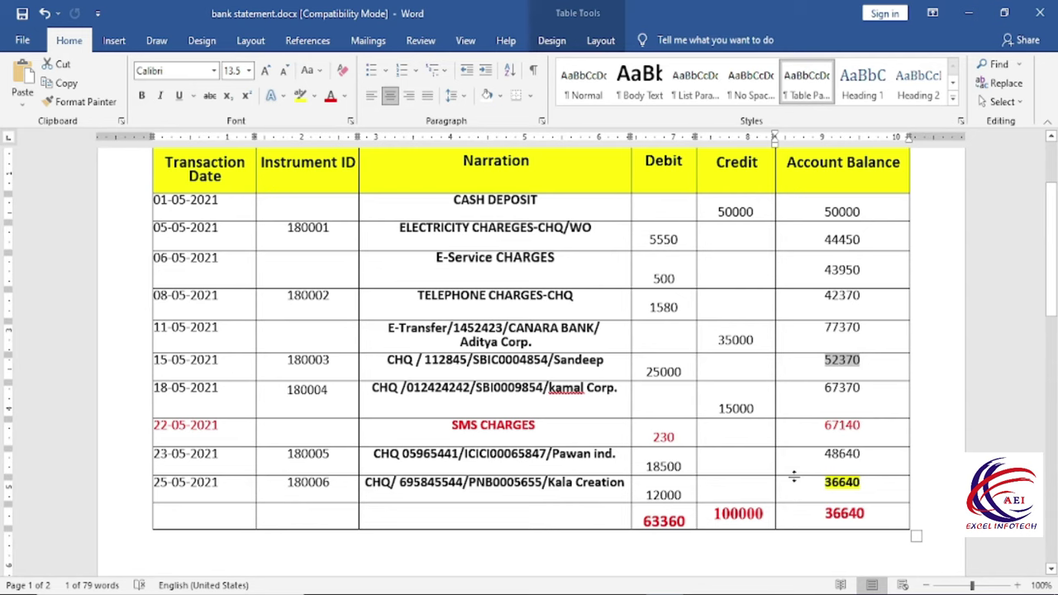
{"action": "left_click_drag", "start_coordinate": [547, 394], "coordinate": [616, 390]}
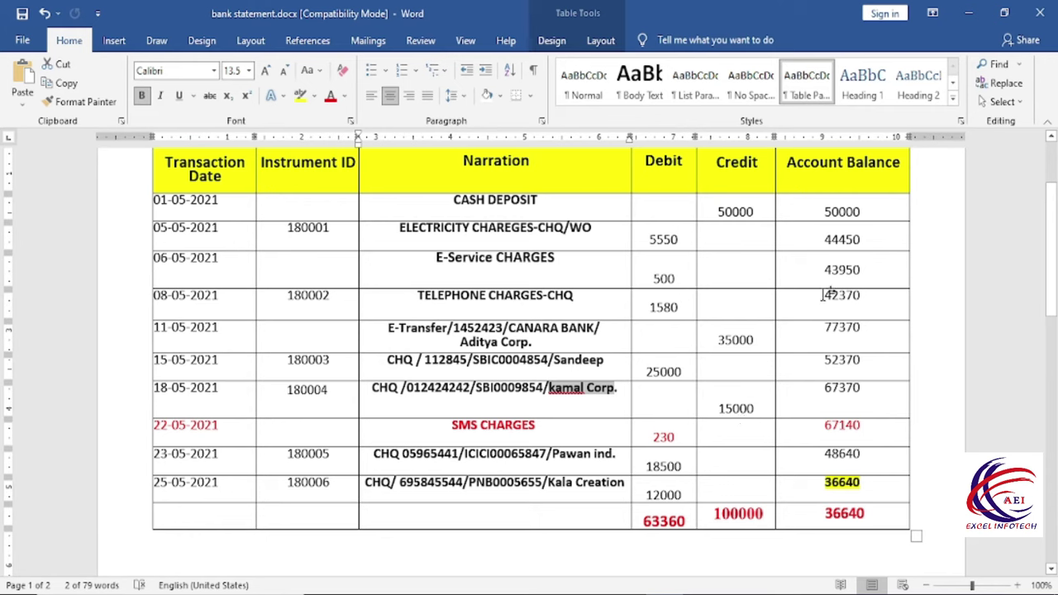
{"action": "double_click", "coordinate": [841, 387]}
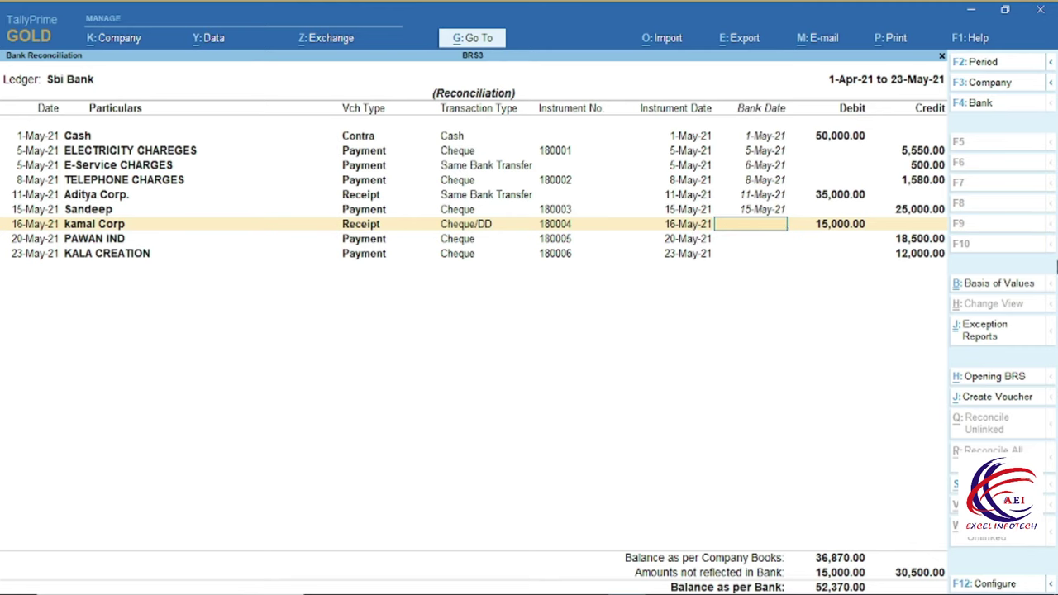
{"action": "key", "text": "Return"}
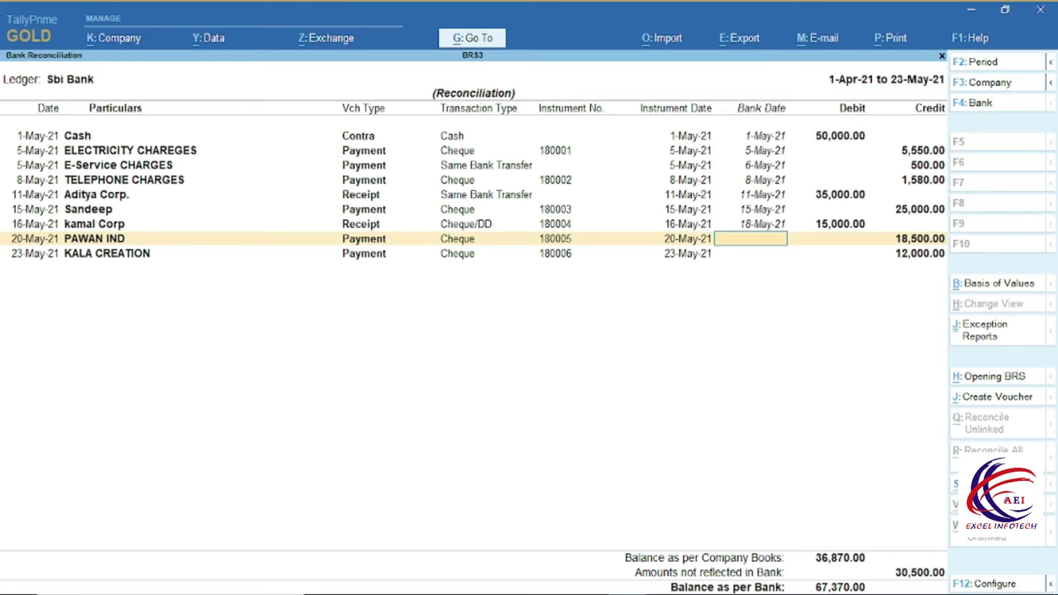
In the Word statement, examine the SMS CHARGES row's instrument, narration, debit and balance and the following balance, and return to TallyPrime.
{"action": "key", "text": "alt+Tab"}
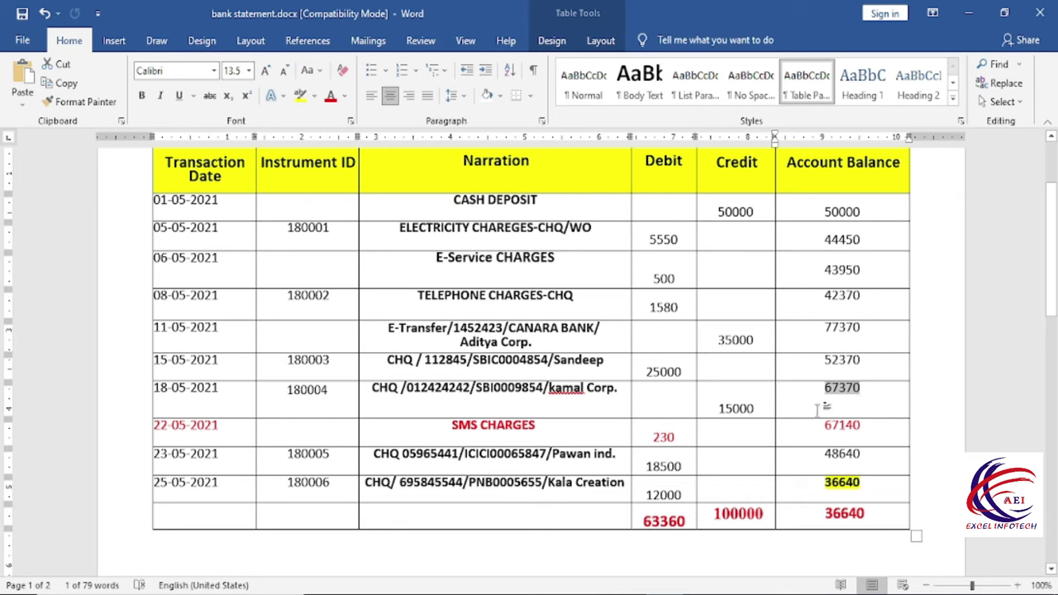
{"action": "left_click", "coordinate": [281, 439]}
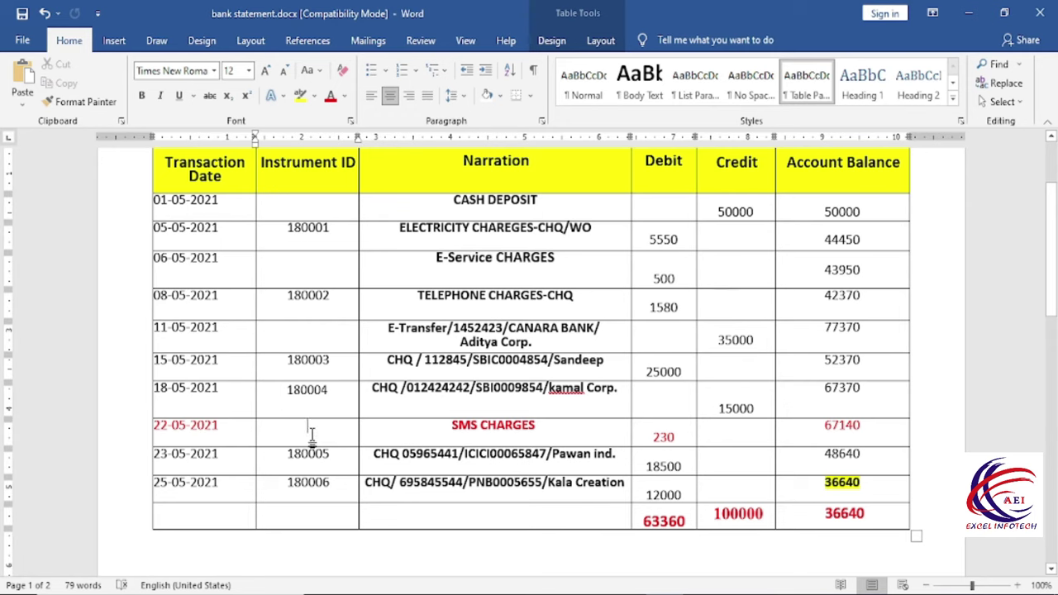
{"action": "left_click_drag", "start_coordinate": [448, 428], "coordinate": [551, 425]}
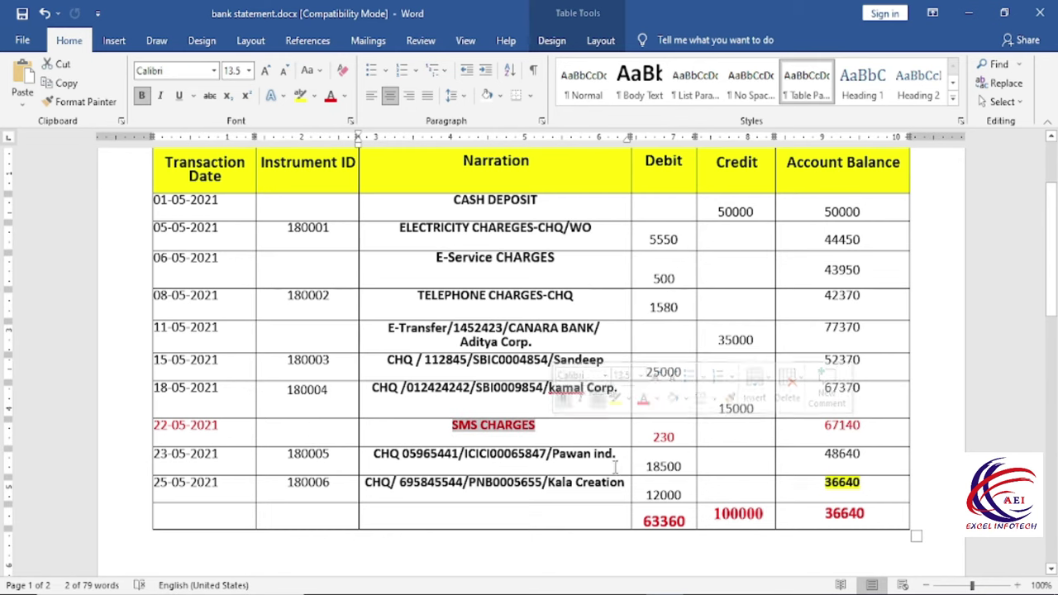
{"action": "left_click_drag", "start_coordinate": [652, 437], "coordinate": [672, 439]}
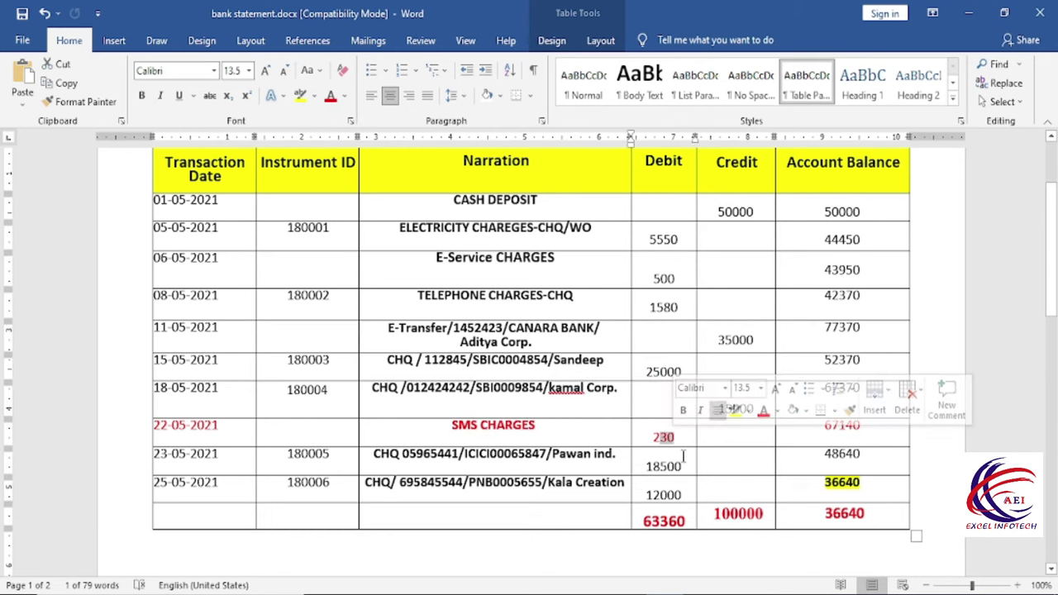
{"action": "left_click_drag", "start_coordinate": [822, 427], "coordinate": [867, 429]}
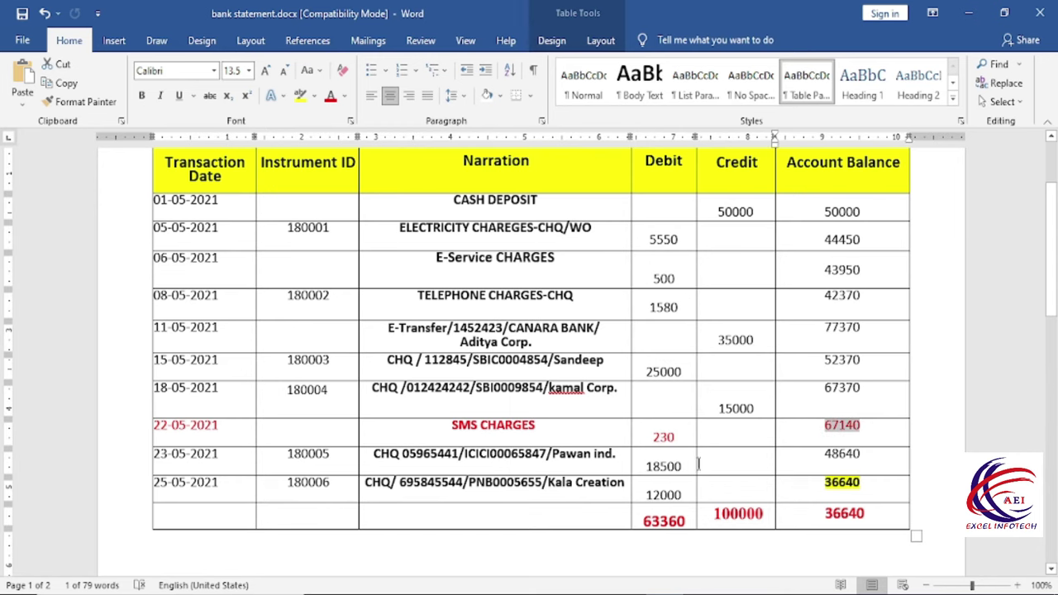
{"action": "left_click", "coordinate": [846, 456]}
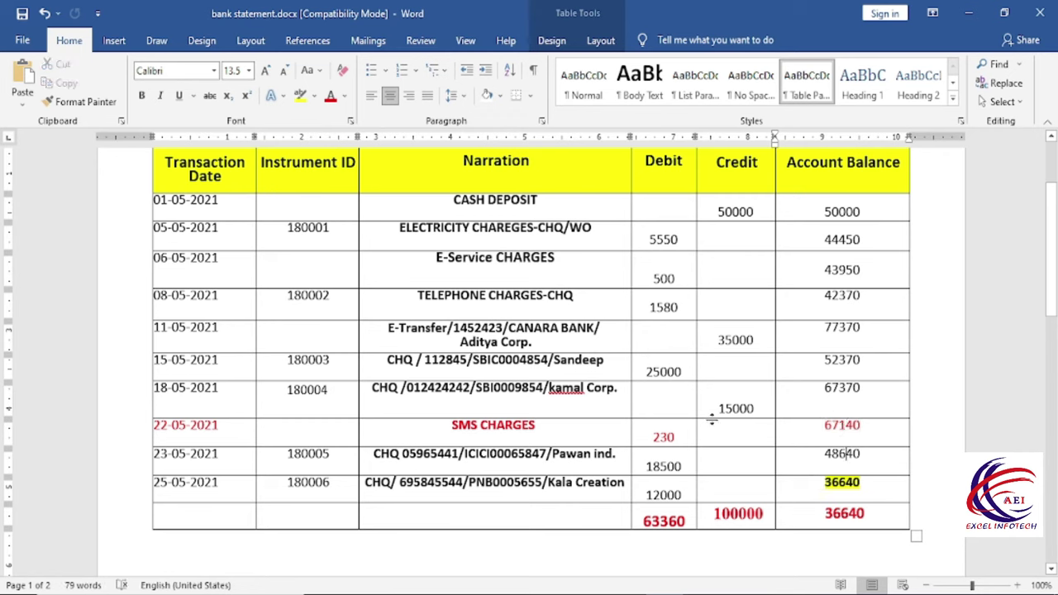
{"action": "key", "text": "alt+Tab"}
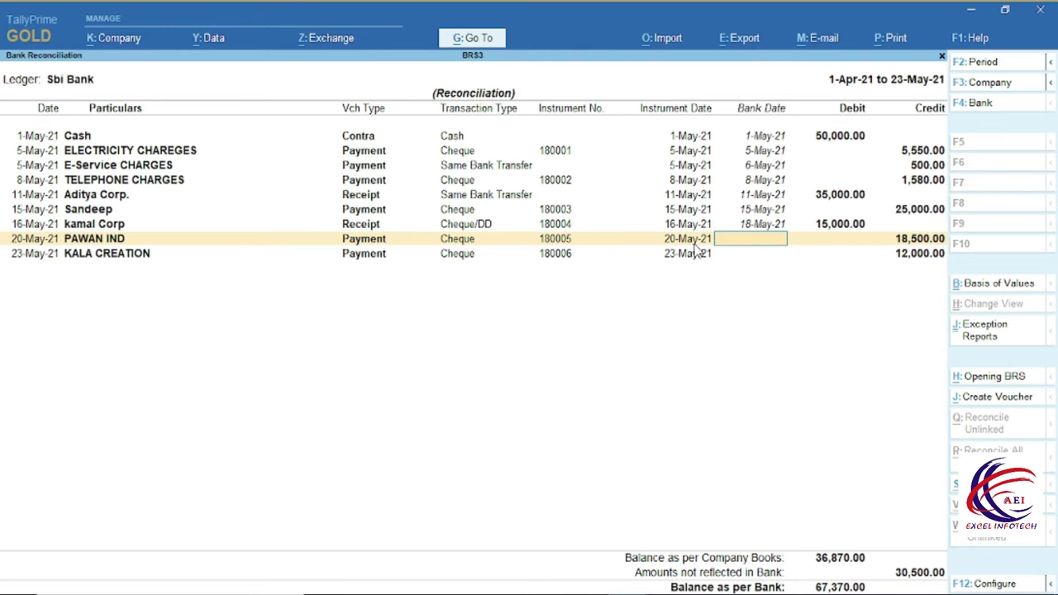
Start creating a voucher from the reconciliation, accept the entered bank dates and switch the voucher type to Payment.
{"action": "key", "text": "alt+j"}
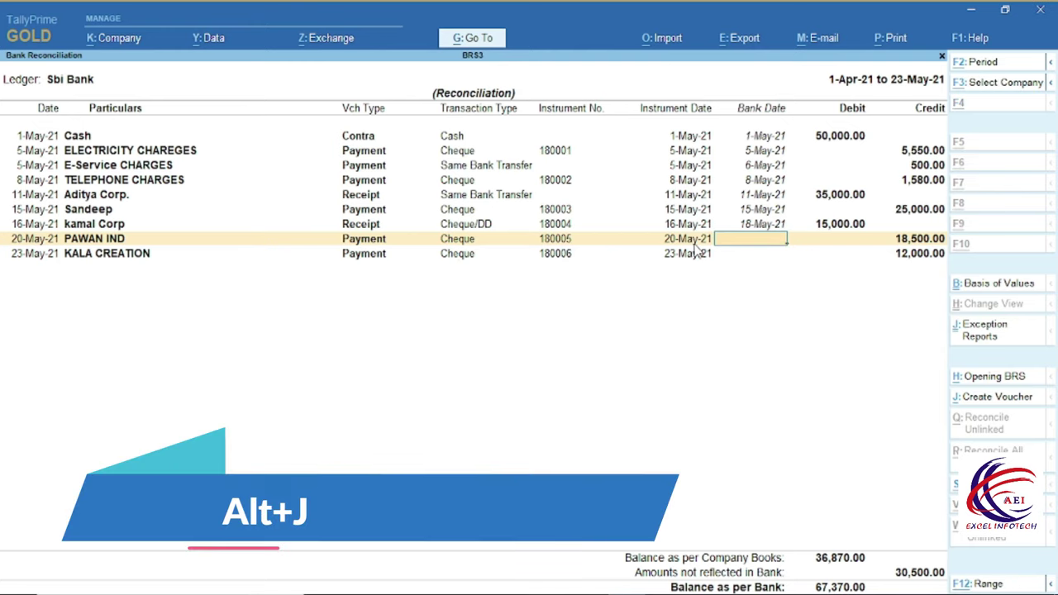
{"action": "key", "text": "Return"}
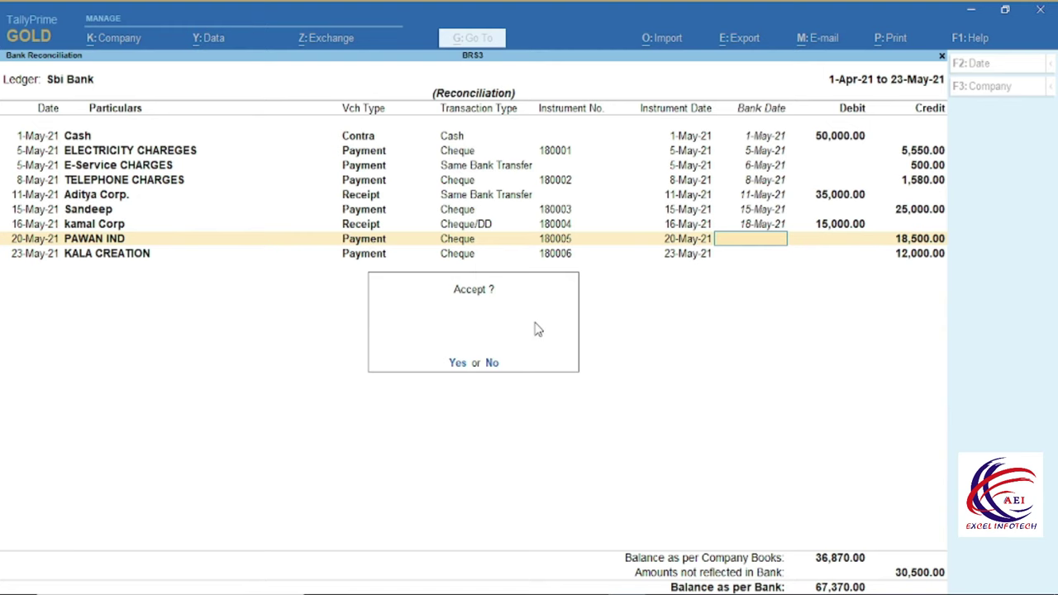
{"action": "key", "text": "y"}
{"action": "key", "text": "alt+c"}
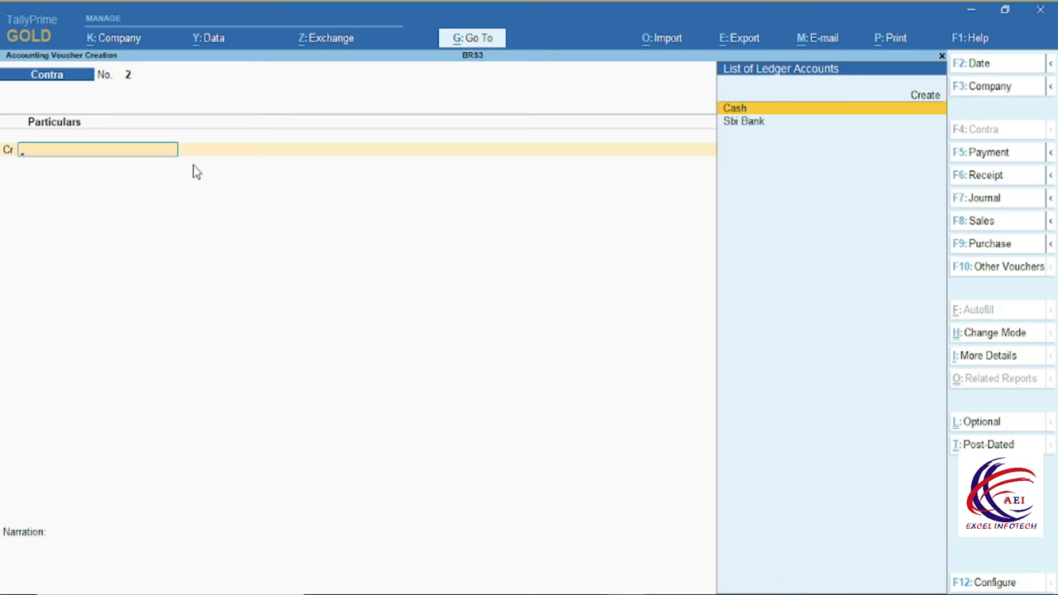
{"action": "key", "text": "F5"}
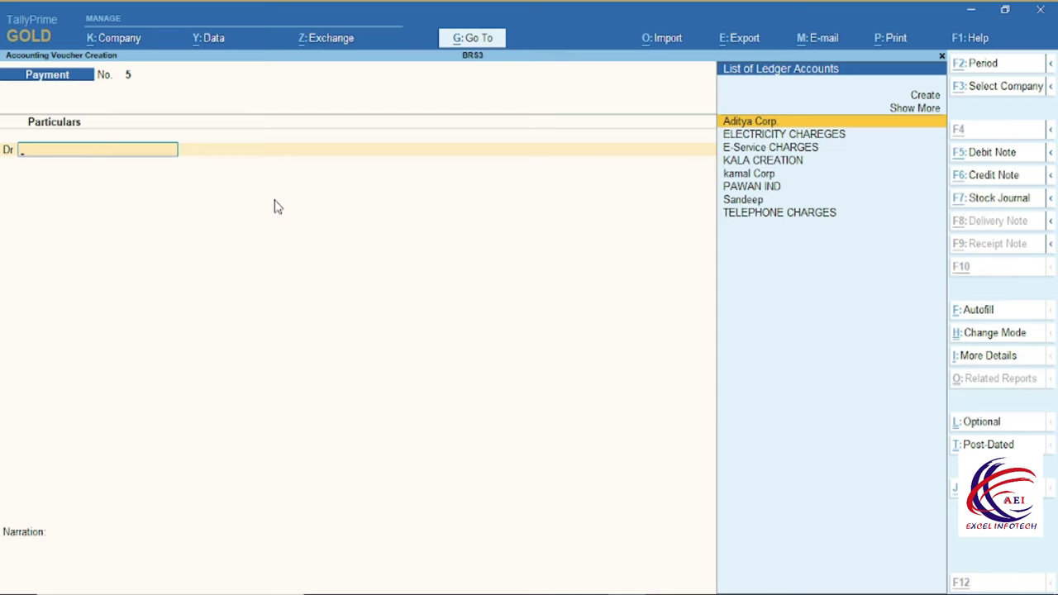
Create a ledger named SMS Charge under Indirect Expenses from the payment voucher and save it.
{"action": "key", "text": "alt+c"}
{"action": "type", "text": "SM"}
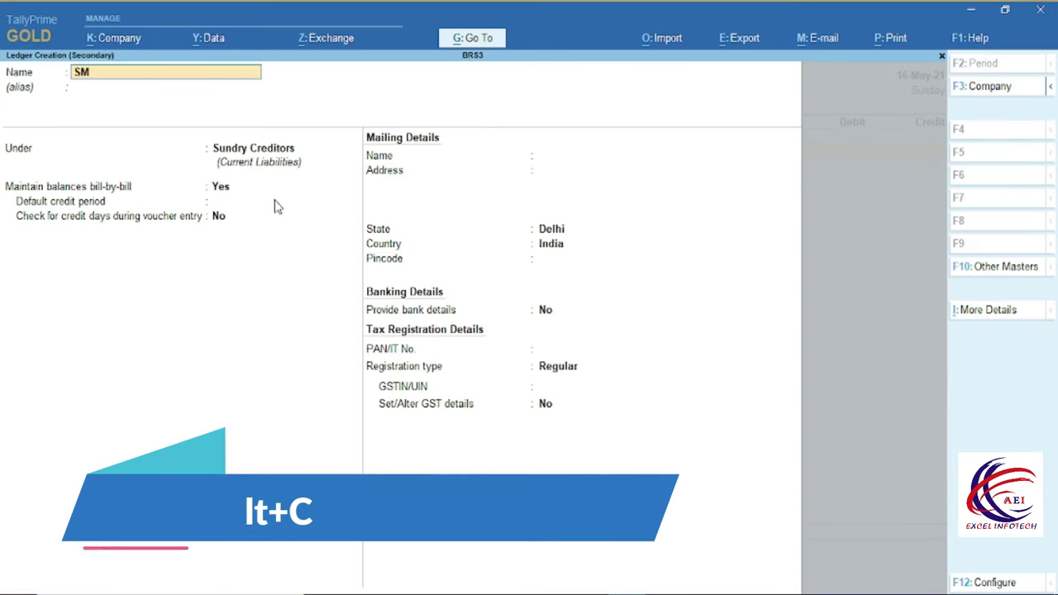
{"action": "type", "text": "S Charge"}
{"action": "key", "text": "Return"}
{"action": "key", "text": "Return"}
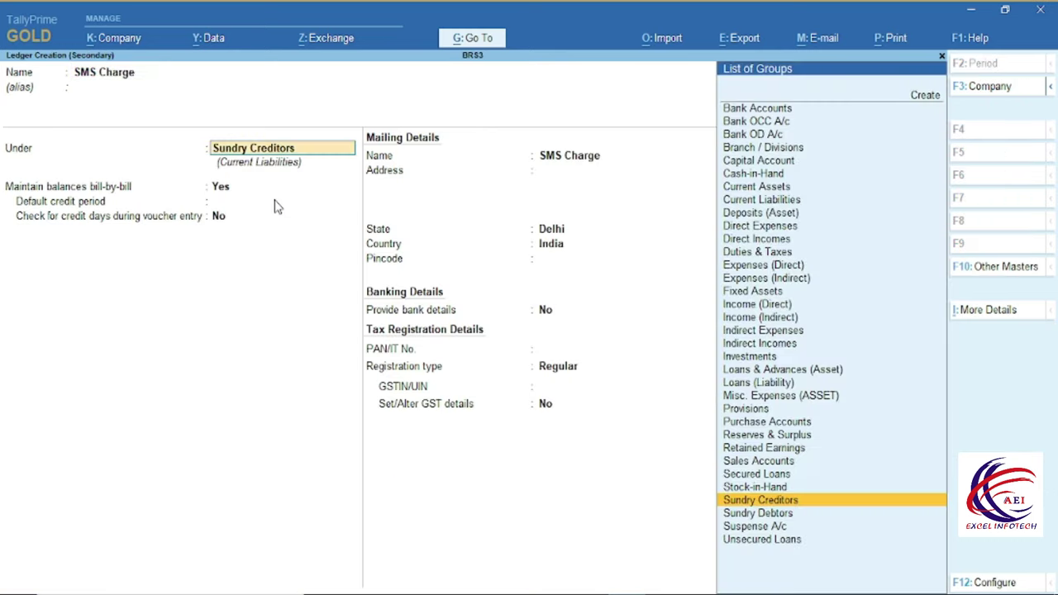
{"action": "key", "text": "BackSpace"}
{"action": "key", "text": "Down"}
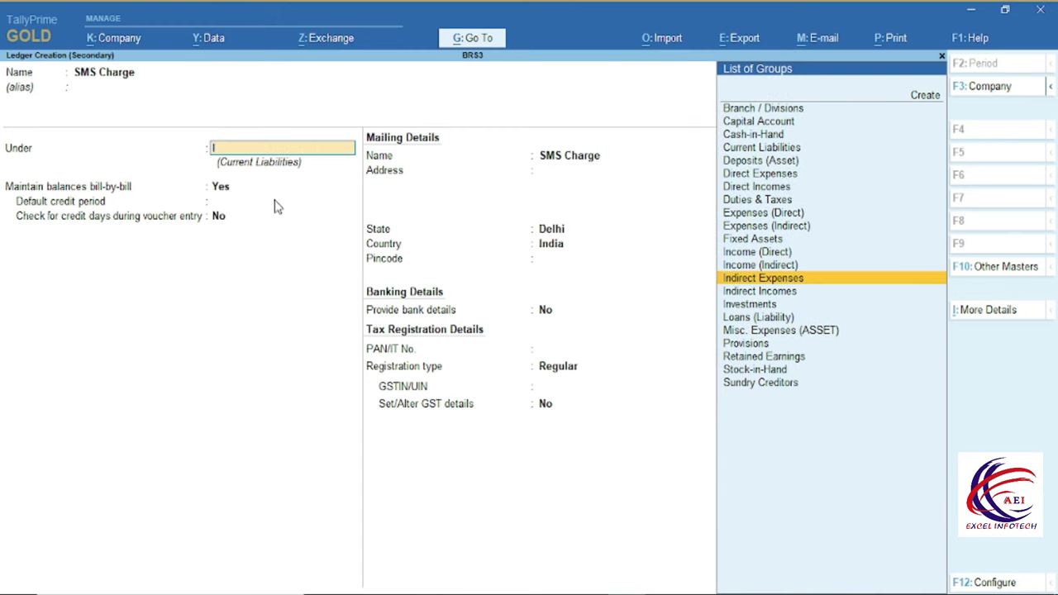
{"action": "key", "text": "Return"}
{"action": "key", "text": "ctrl+a"}
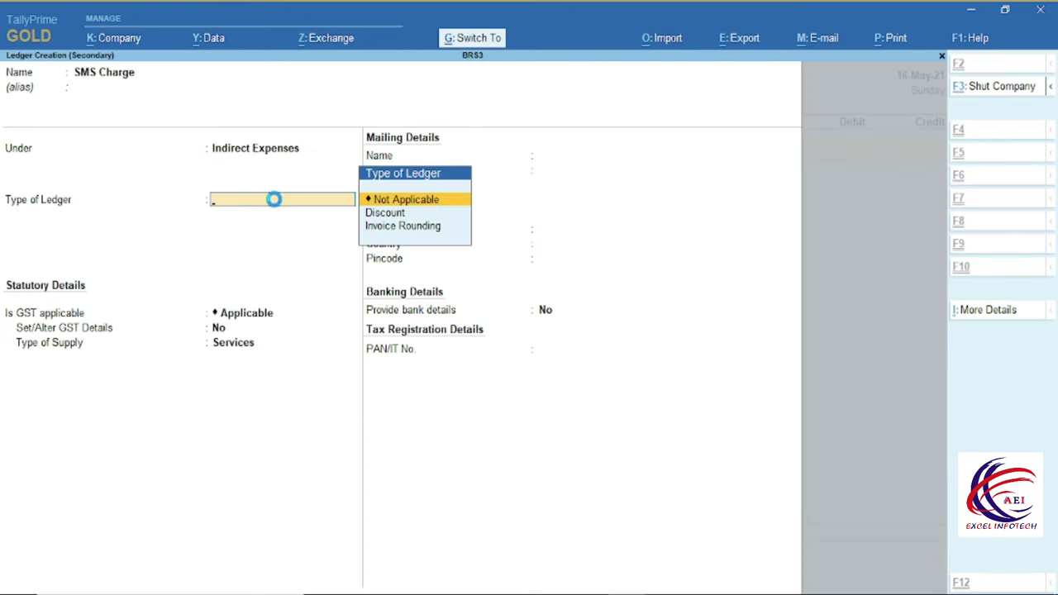
Finish creating the SMS Charge ledger, check the SMS CHARGES debit in Word, and debit SMS Charge by 230 in the TallyPrime payment voucher.
{"action": "key", "text": "Return"}
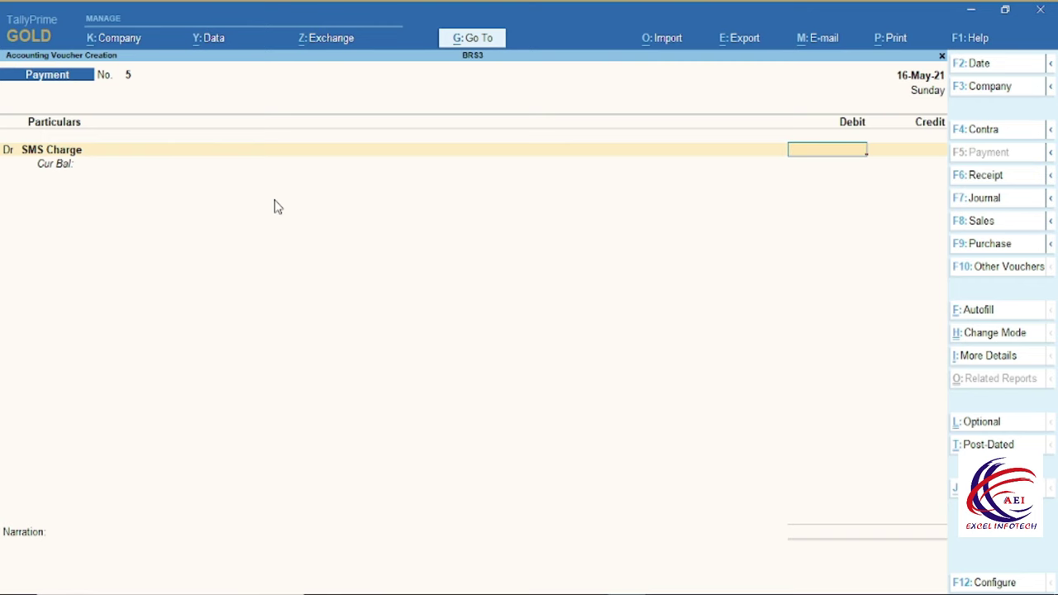
{"action": "key", "text": "alt+Tab"}
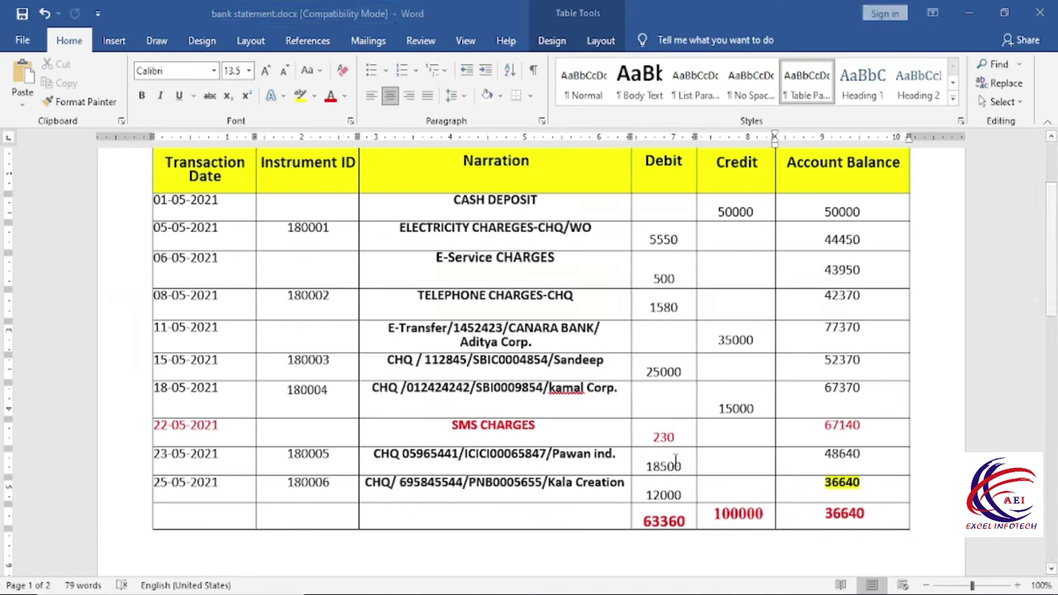
{"action": "key", "text": "alt+Tab"}
{"action": "type", "text": "230"}
{"action": "key", "text": "Return"}
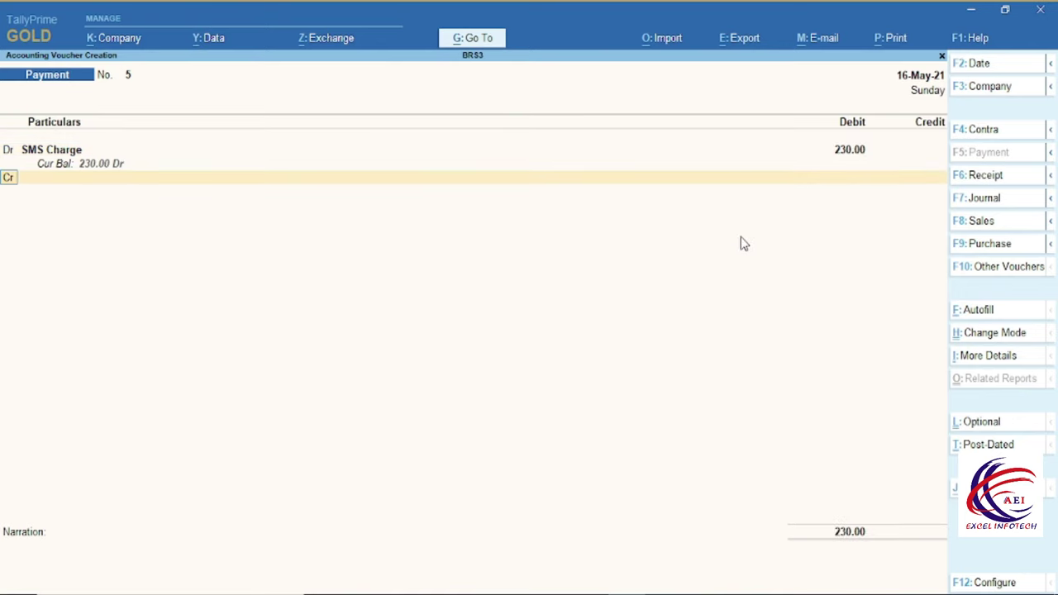
Credit Sbi Bank with 230.00 in the payment voucher and leave its bank allocation without changing the details.
{"action": "key", "text": "Return"}
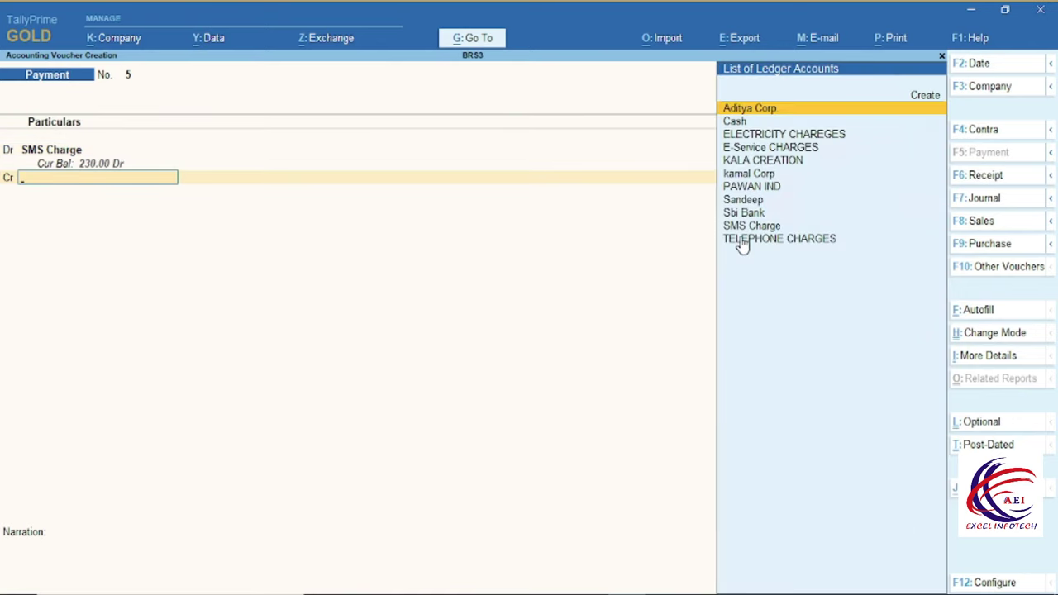
{"action": "type", "text": "sb"}
{"action": "key", "text": "Return"}
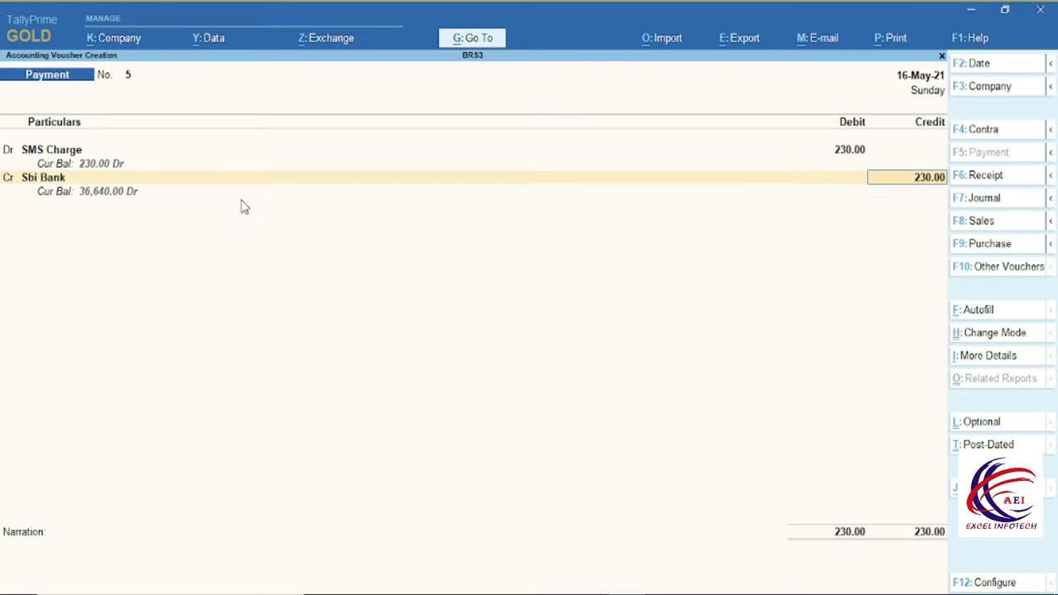
{"action": "key", "text": "Return"}
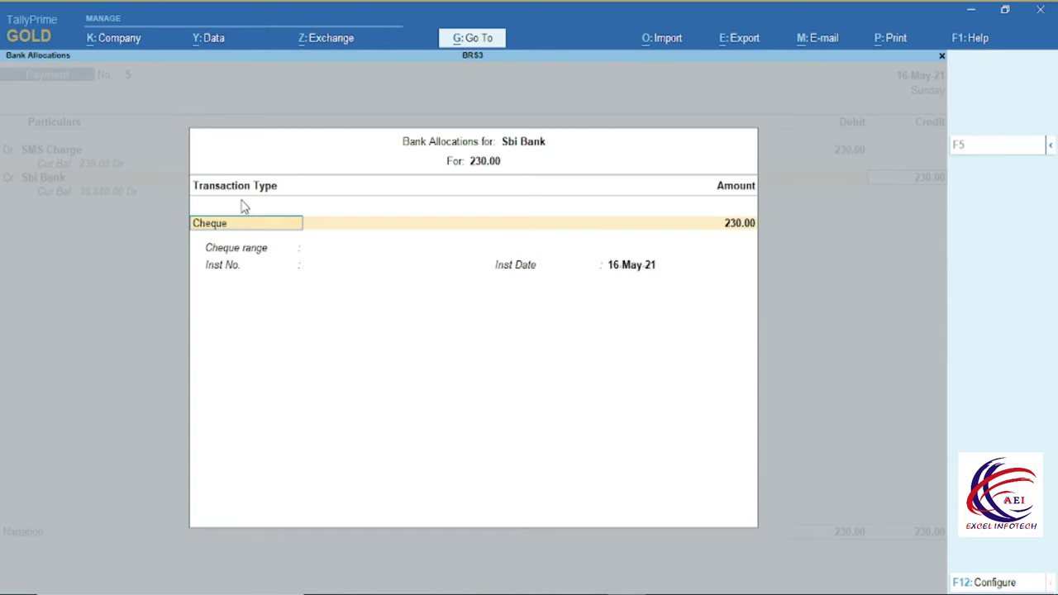
{"action": "key", "text": "ctrl+a"}
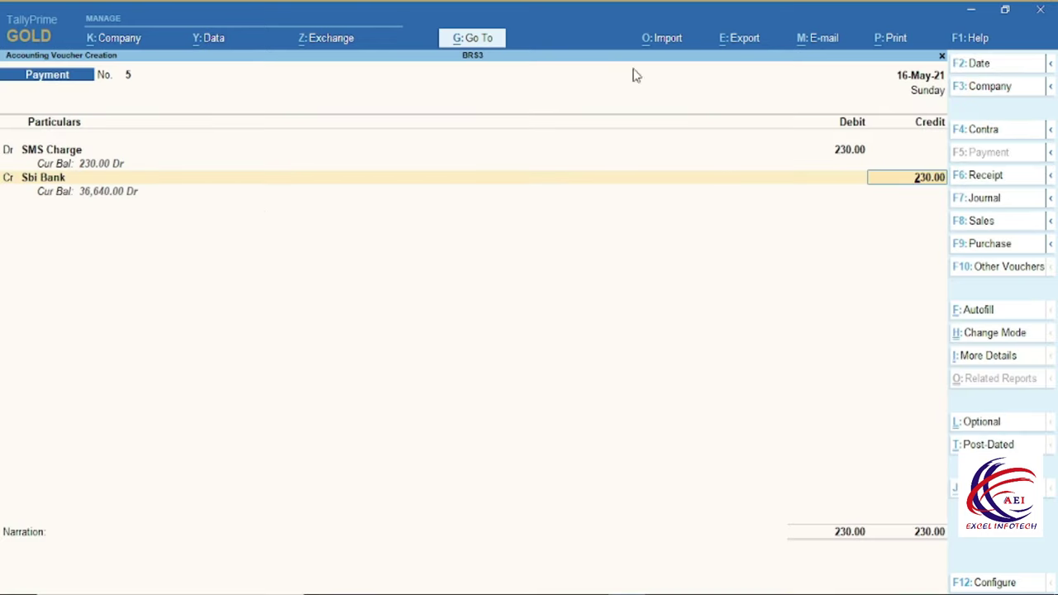
Check the SMS CHARGES transaction date in Word, and set the voucher date and effective date to 22-5-2021 in TallyPrime.
{"action": "key", "text": "alt+Tab"}
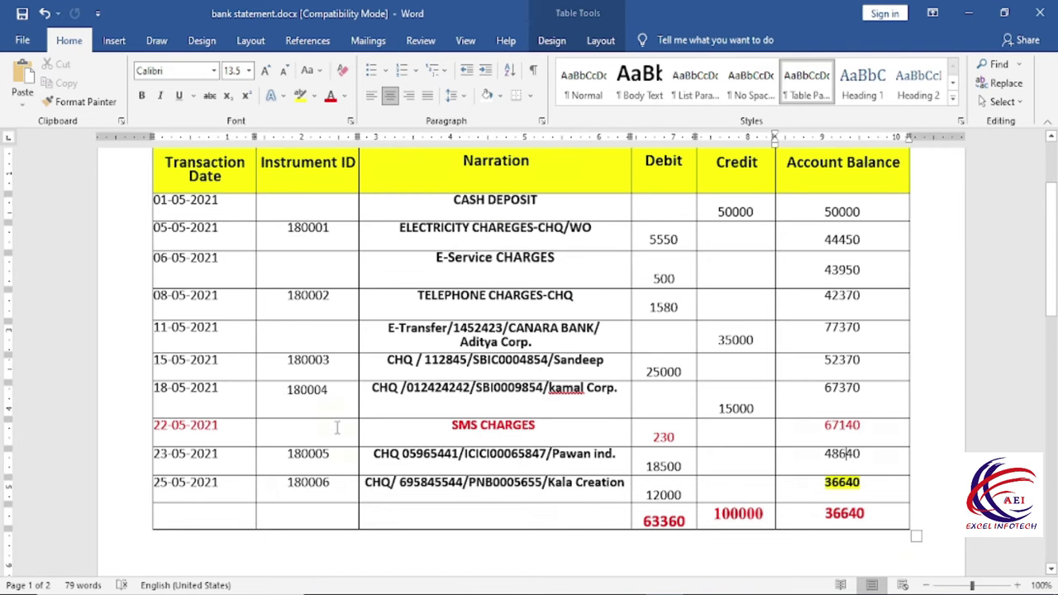
{"action": "key", "text": "alt+Tab"}
{"action": "key", "text": "F2"}
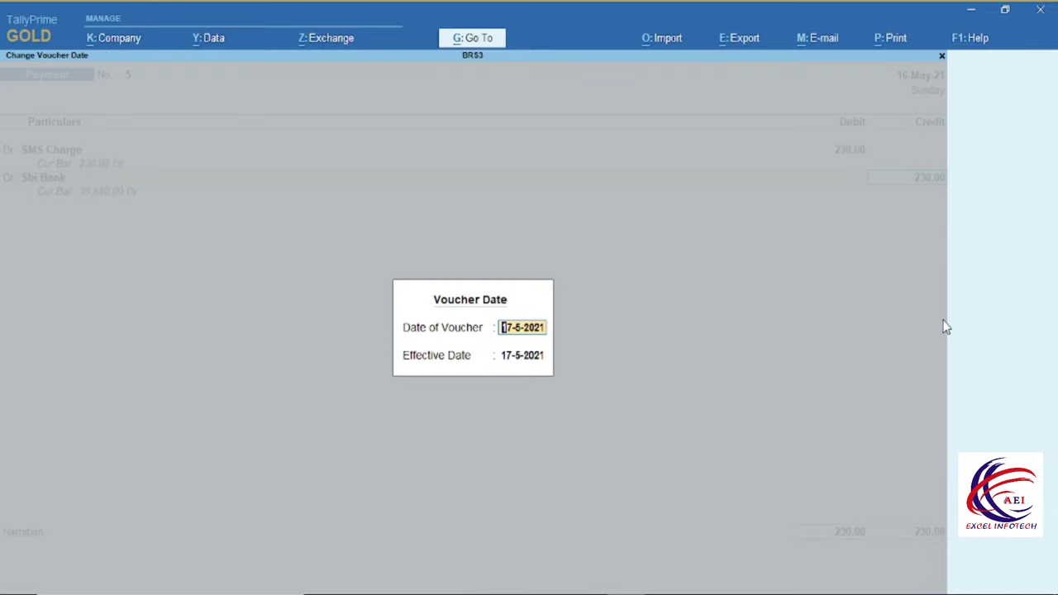
{"action": "type", "text": "22-5-2021"}
{"action": "key", "text": "Return"}
{"action": "type", "text": "22-5-2021"}
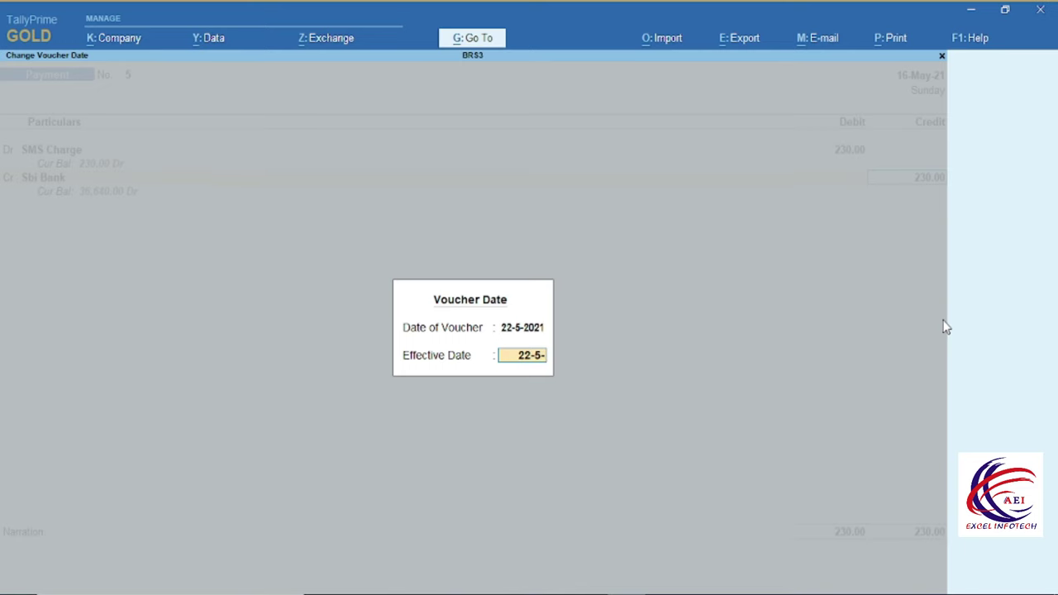
{"action": "key", "text": "Return"}
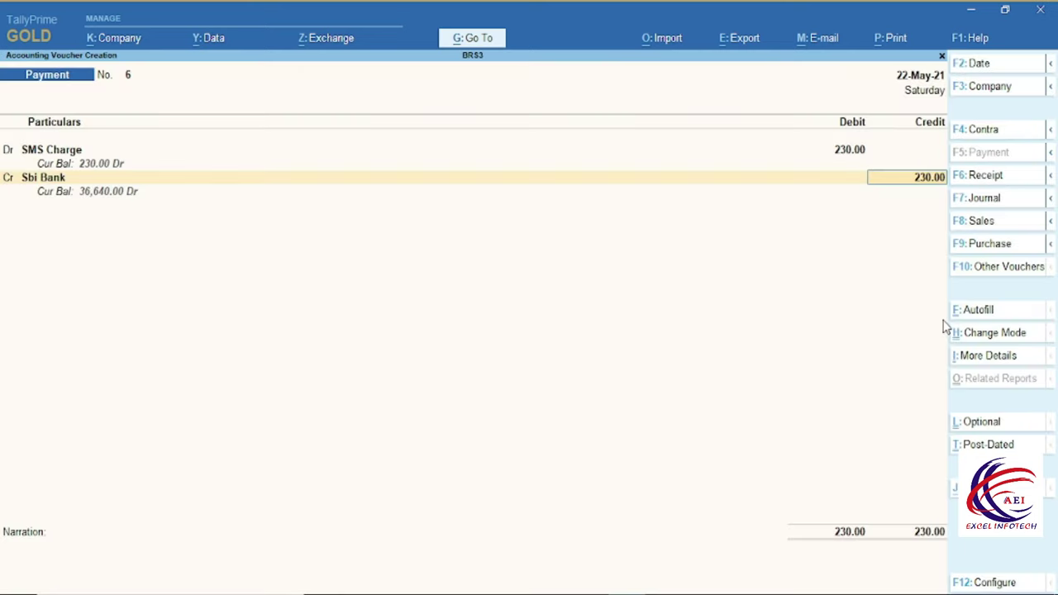
Set the Sbi Bank allocation's transaction type to Others with instrument date 22-May-21, and save the payment voucher.
{"action": "key", "text": "Return"}
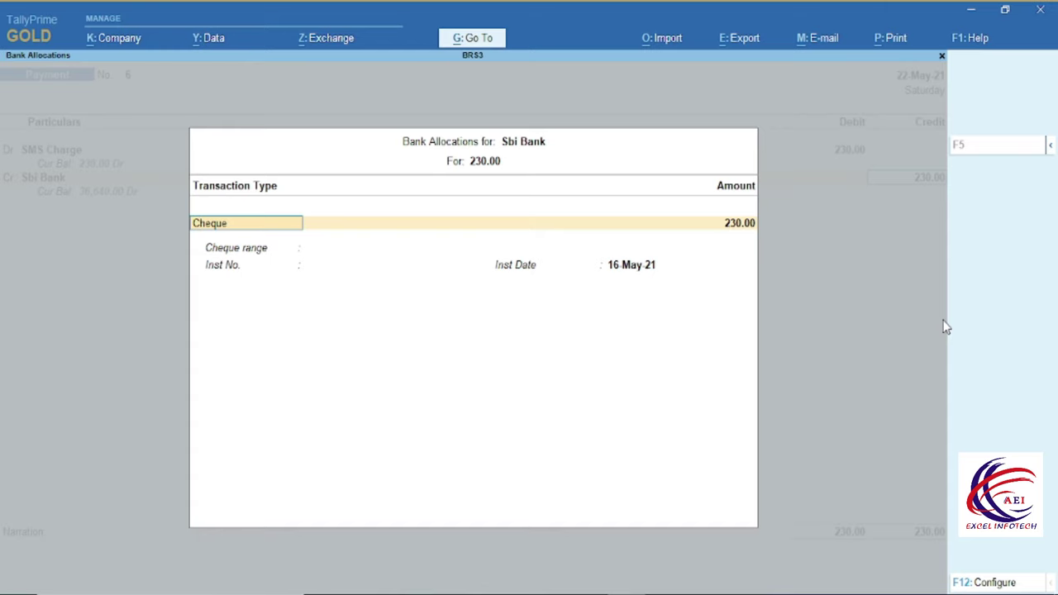
{"action": "key", "text": "BackSpace"}
{"action": "key", "text": "Down"}
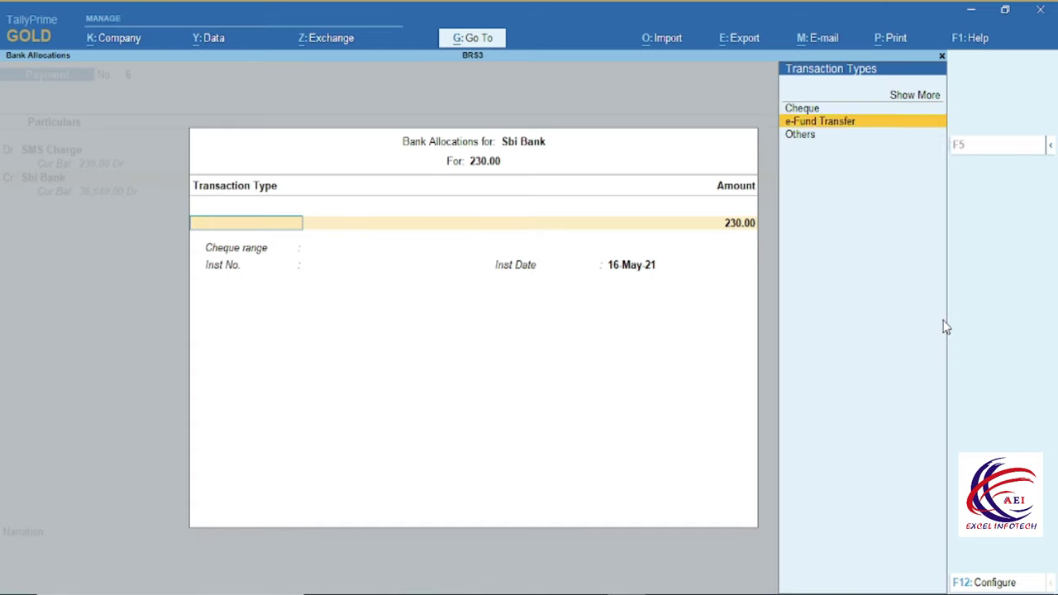
{"action": "key", "text": "Down"}
{"action": "key", "text": "Return"}
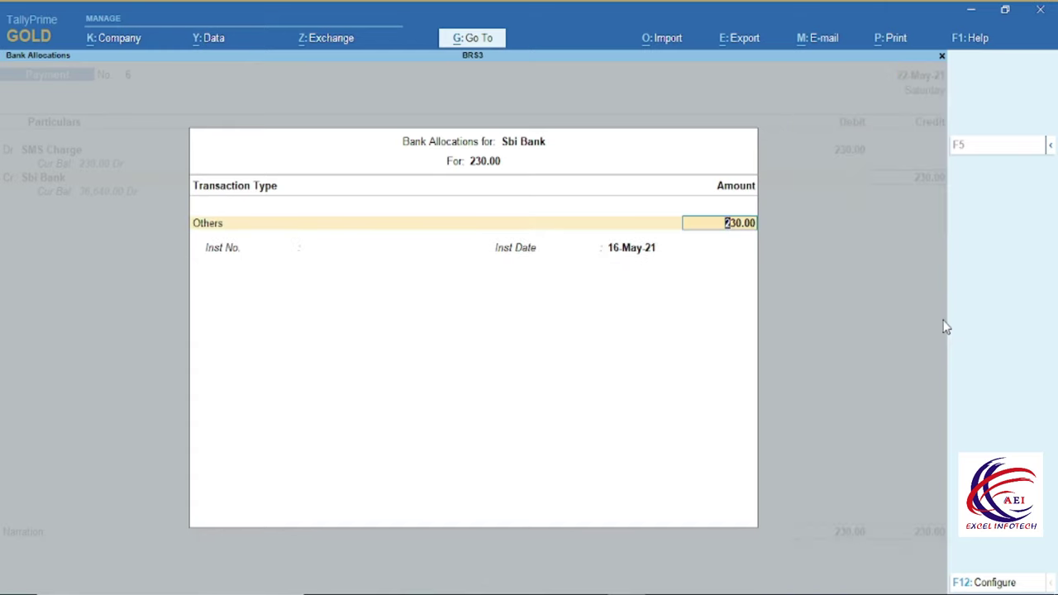
{"action": "key", "text": "Return"}
{"action": "key", "text": "Return"}
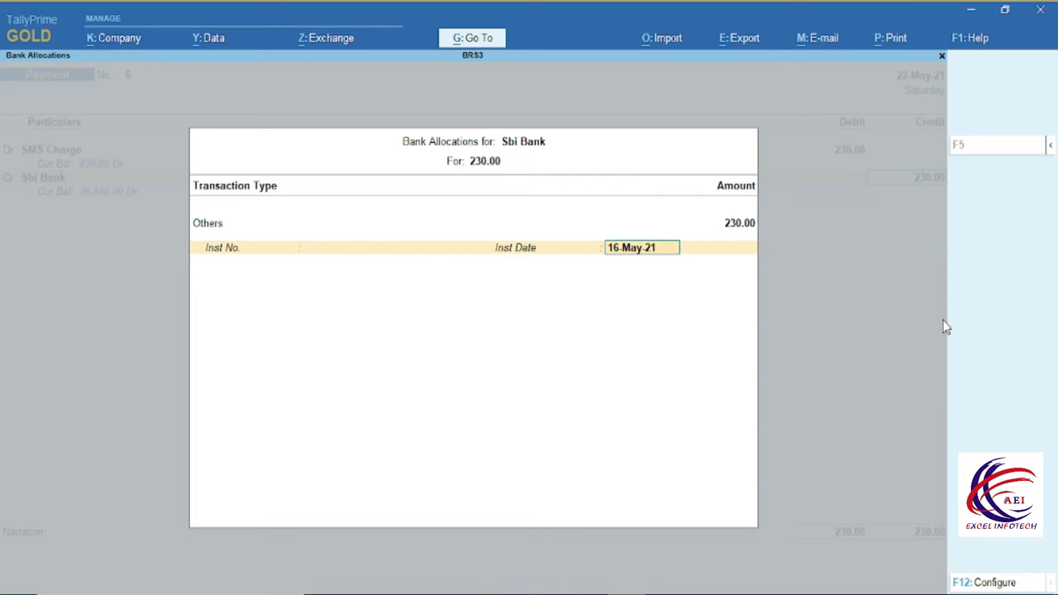
{"action": "type", "text": "22"}
{"action": "key", "text": "Return"}
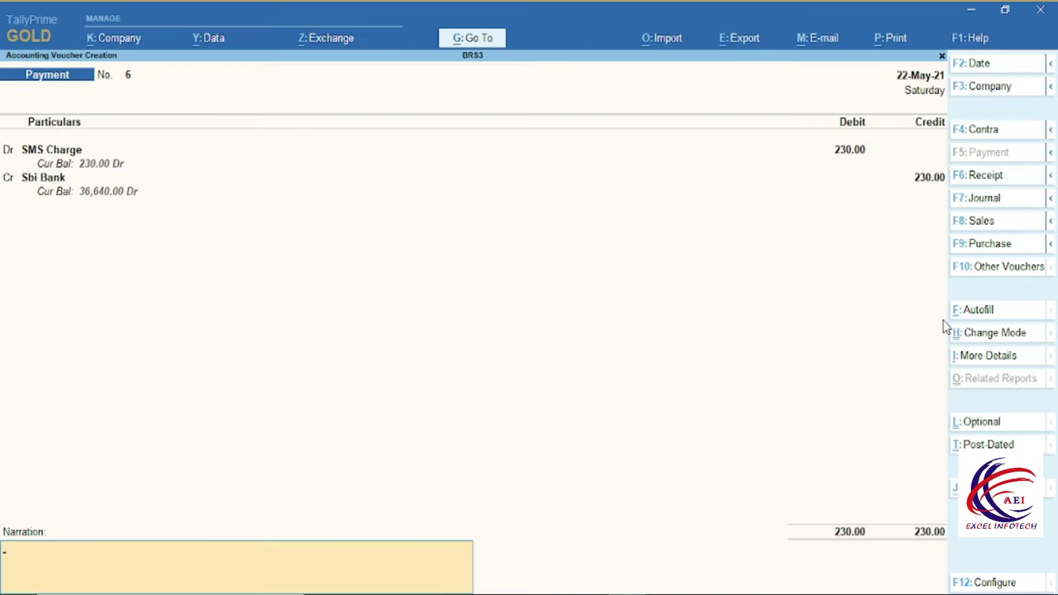
{"action": "key", "text": "Return"}
{"action": "key", "text": "Return"}
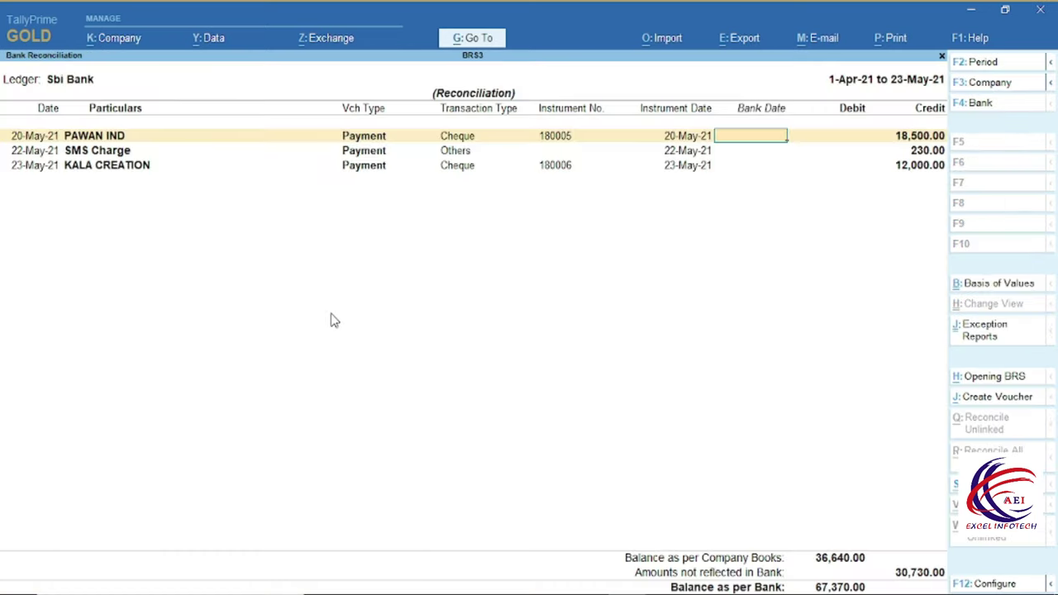
Set SMS Charge's bank date to 22-May-21 and compare the resulting bank balance with the SMS CHARGES row in Word.
{"action": "left_click", "coordinate": [74, 154]}
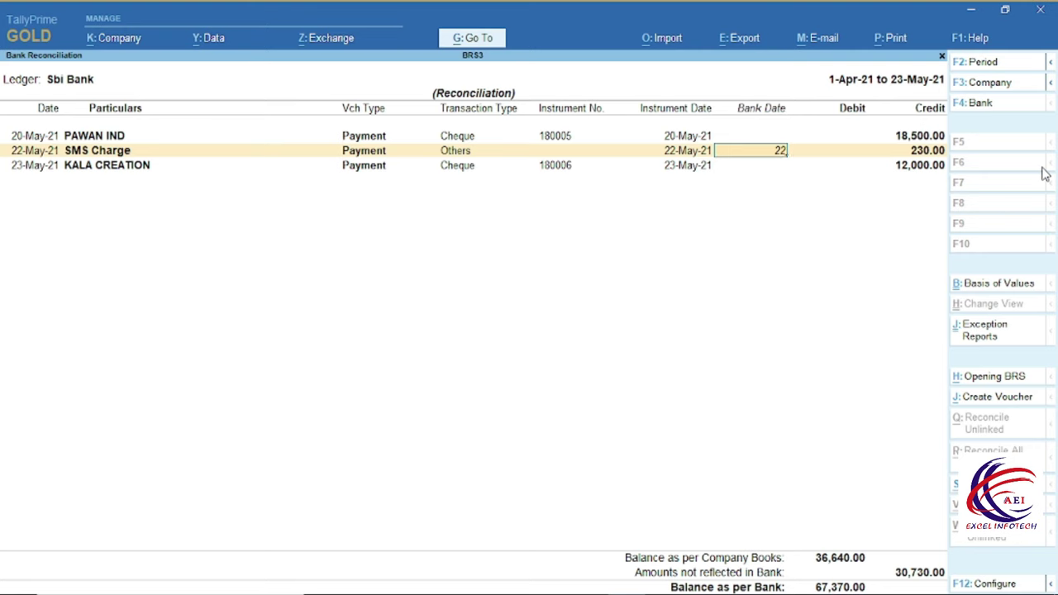
{"action": "key", "text": "Return"}
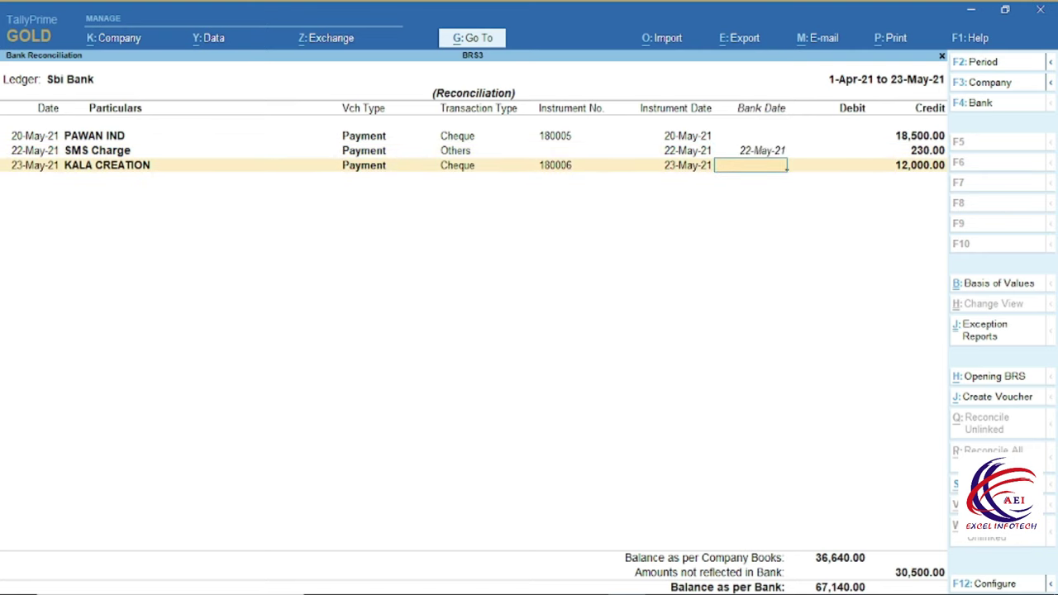
{"action": "key", "text": "alt+Tab"}
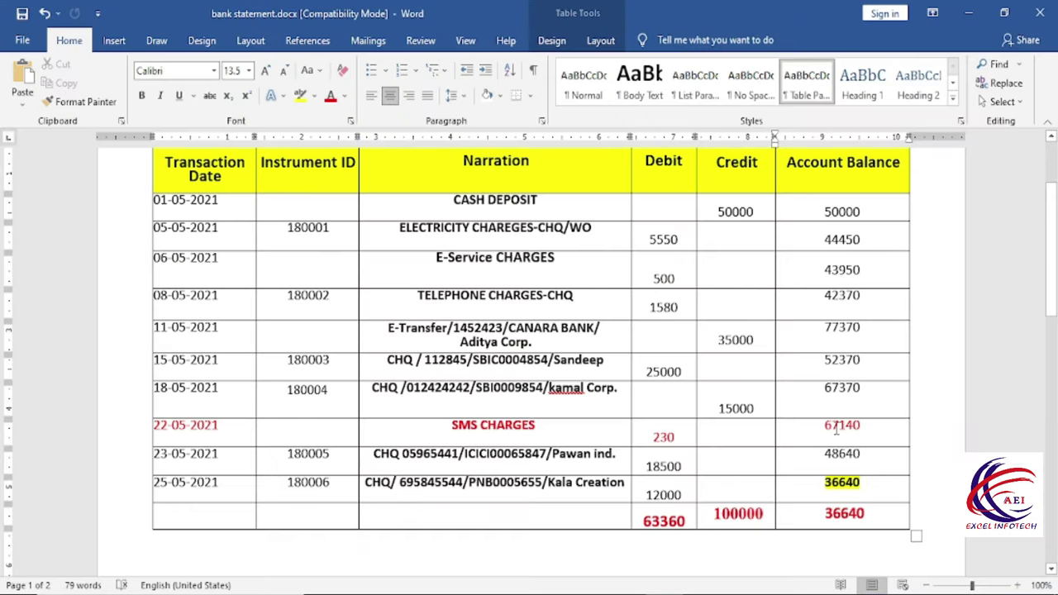
{"action": "double_click", "coordinate": [835, 426]}
{"action": "left_click", "coordinate": [863, 465]}
Check the Pawan ind. row's instrument, narration and debit in Word, and set PAWAN IND's bank date to 23-May-21 in TallyPrime.
{"action": "double_click", "coordinate": [306, 453]}
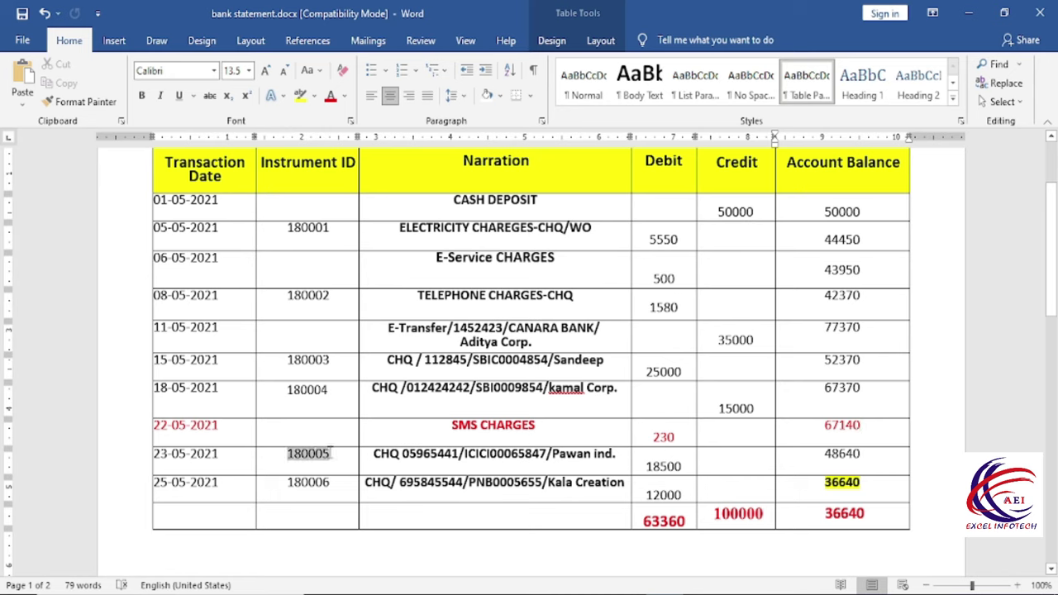
{"action": "double_click", "coordinate": [568, 454]}
{"action": "left_click_drag", "start_coordinate": [594, 455], "coordinate": [682, 467]}
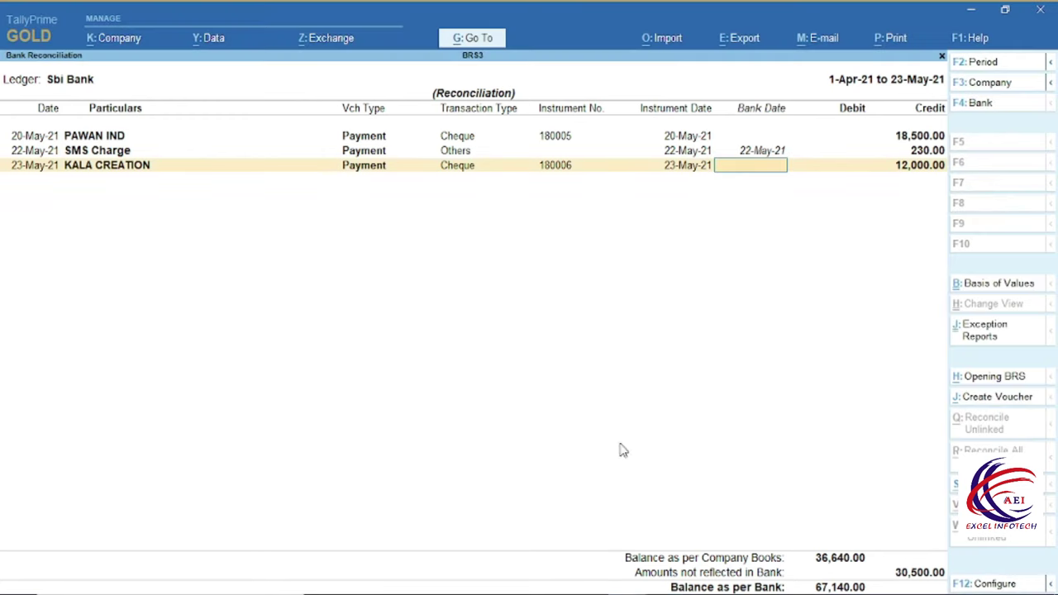
{"action": "left_click", "coordinate": [132, 138]}
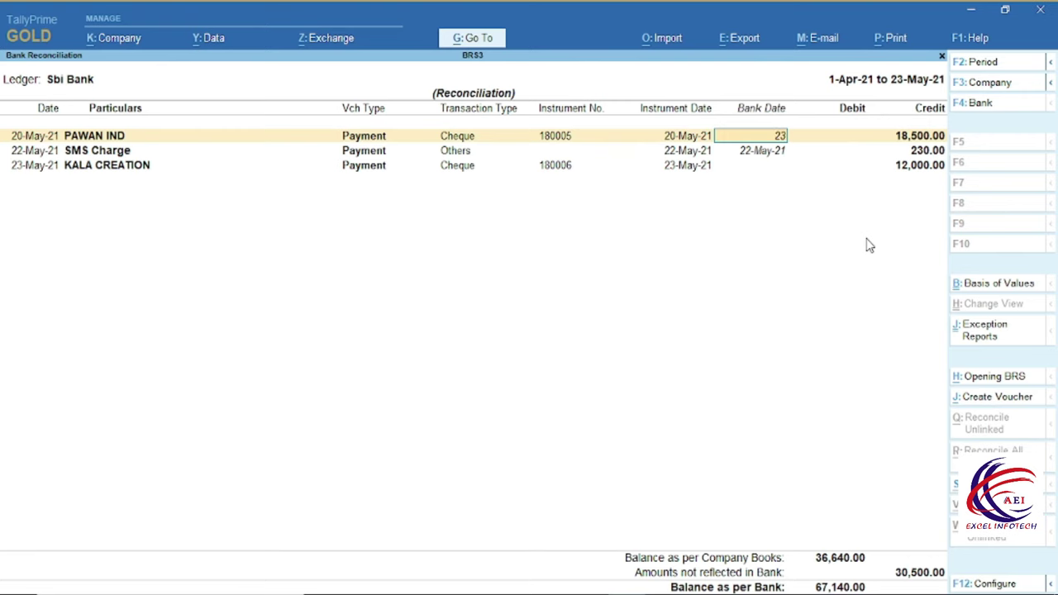
{"action": "key", "text": "Return"}
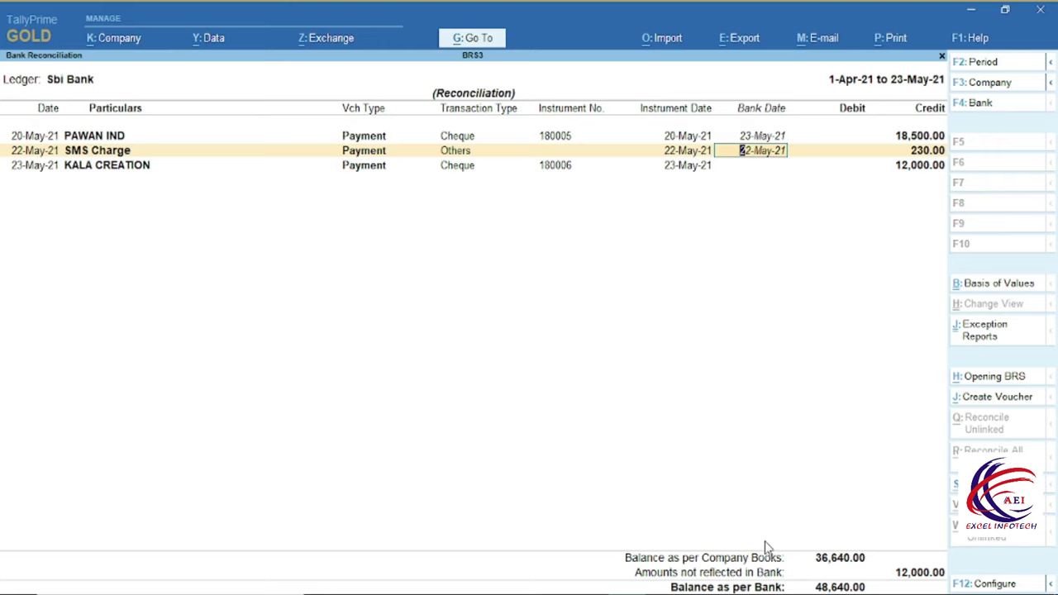
In Word, check the balance after the Pawan ind. payment and the Kala Creation row's instrument and narration, and return to TallyPrime.
{"action": "key", "text": "alt+Tab"}
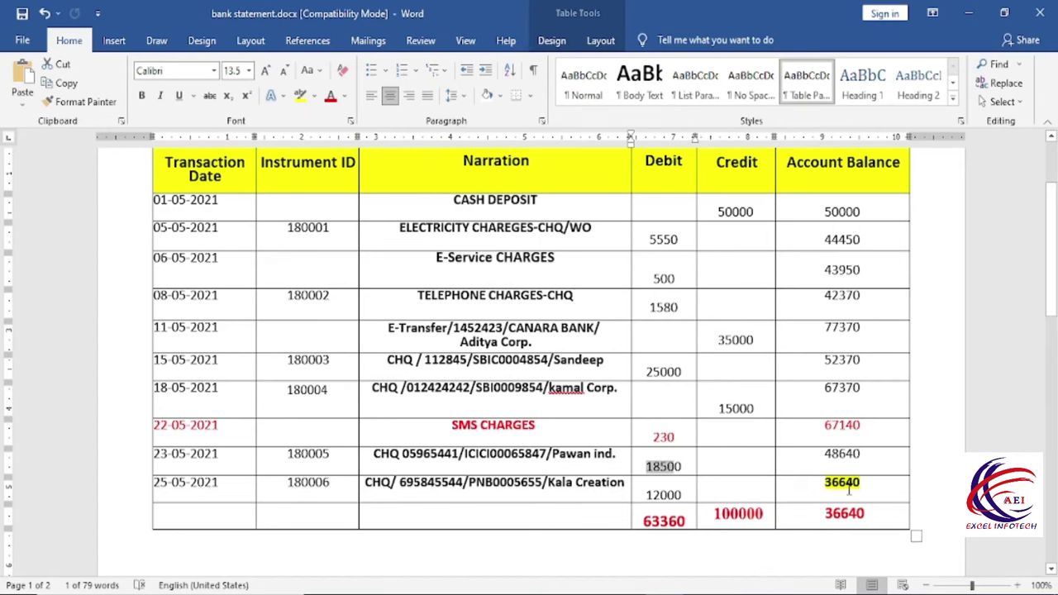
{"action": "left_click_drag", "start_coordinate": [857, 457], "coordinate": [830, 461]}
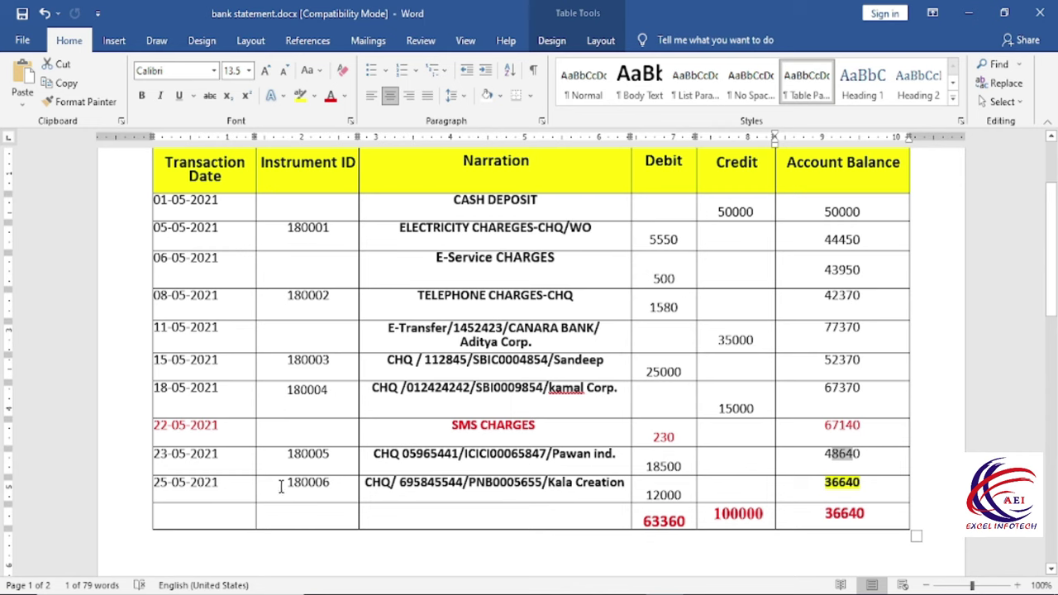
{"action": "left_click_drag", "start_coordinate": [281, 482], "coordinate": [330, 482]}
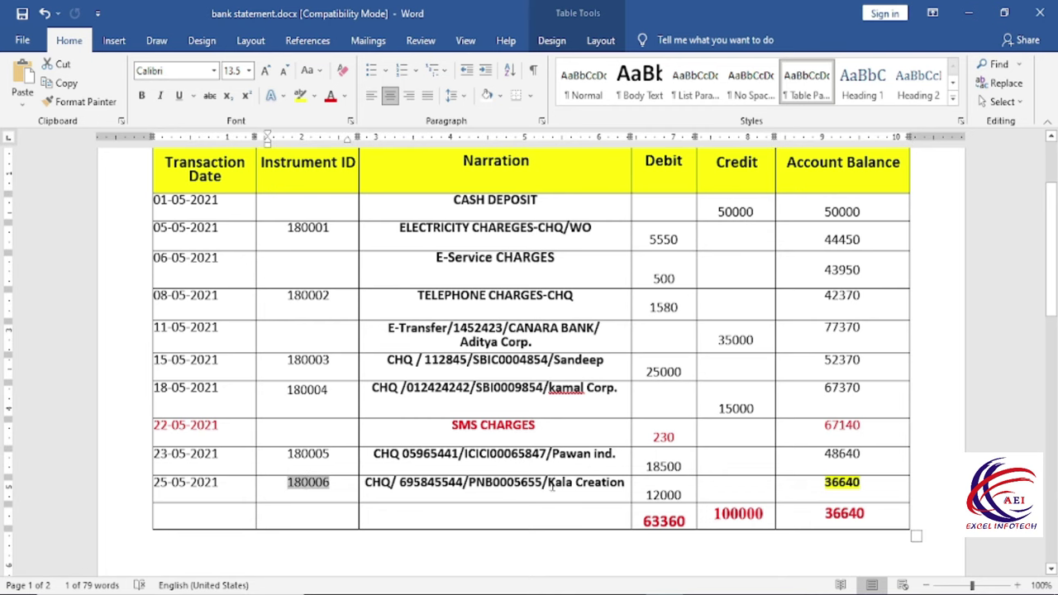
{"action": "left_click_drag", "start_coordinate": [549, 485], "coordinate": [625, 484]}
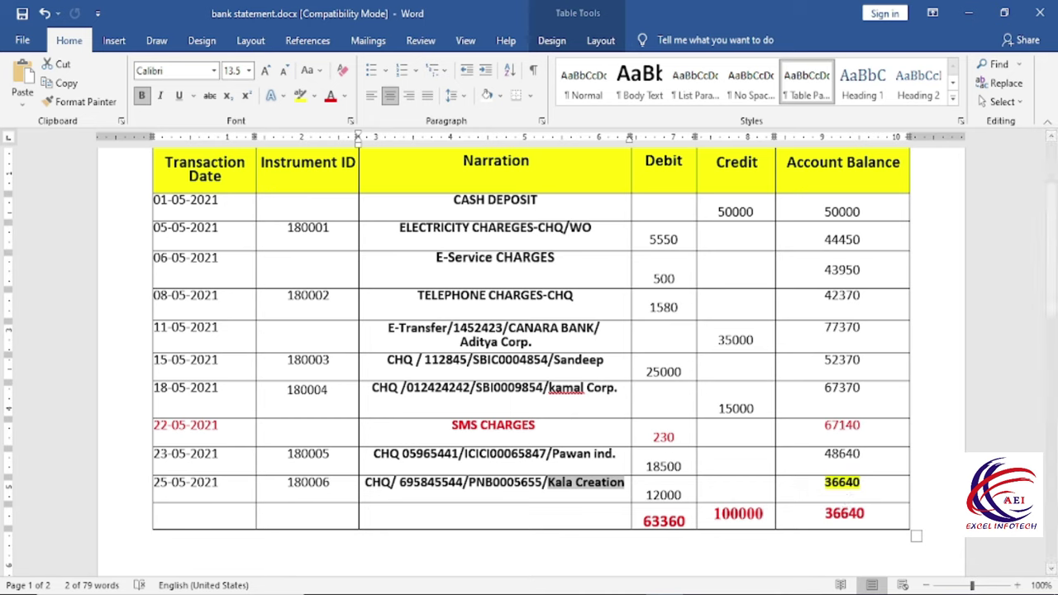
{"action": "key", "text": "alt+Tab"}
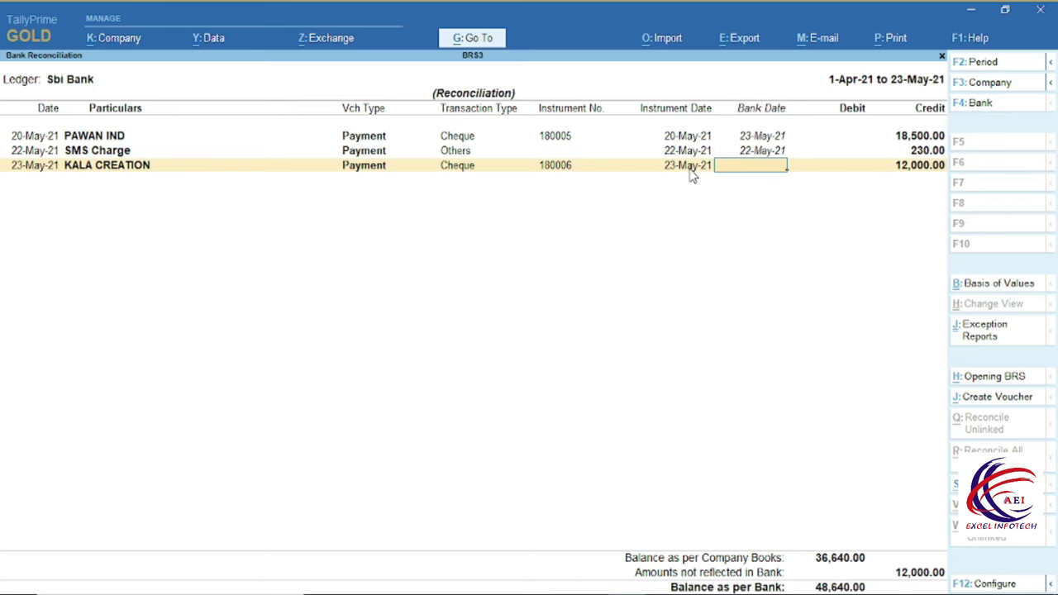
Check Kala Creation's transaction date in Word, set KALA CREATION's bank date to 25-May-21 in TallyPrime, and accept the reconciliation.
{"action": "left_click", "coordinate": [628, 588]}
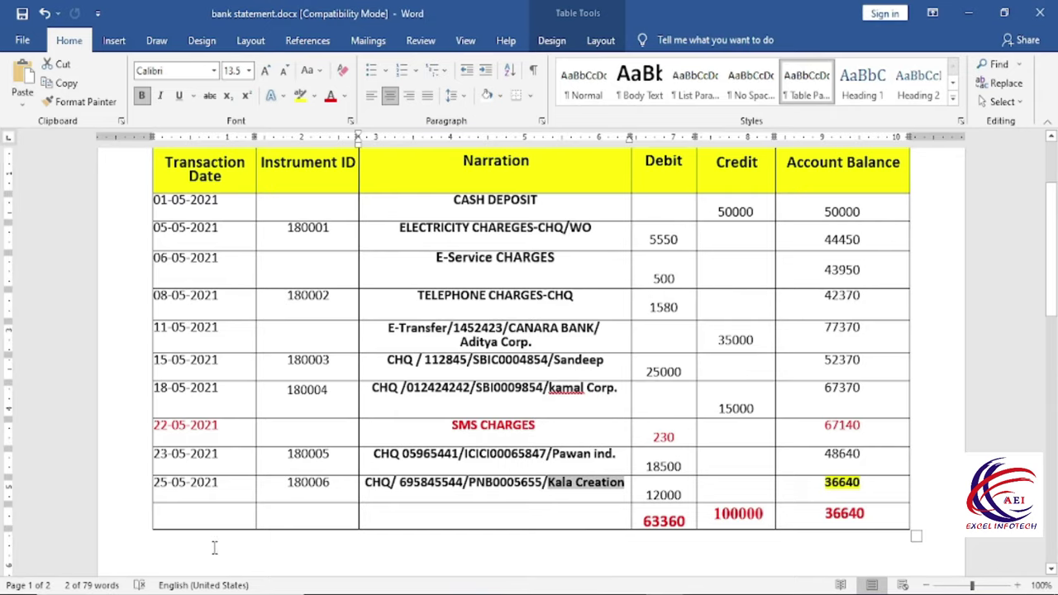
{"action": "left_click_drag", "start_coordinate": [223, 485], "coordinate": [156, 484]}
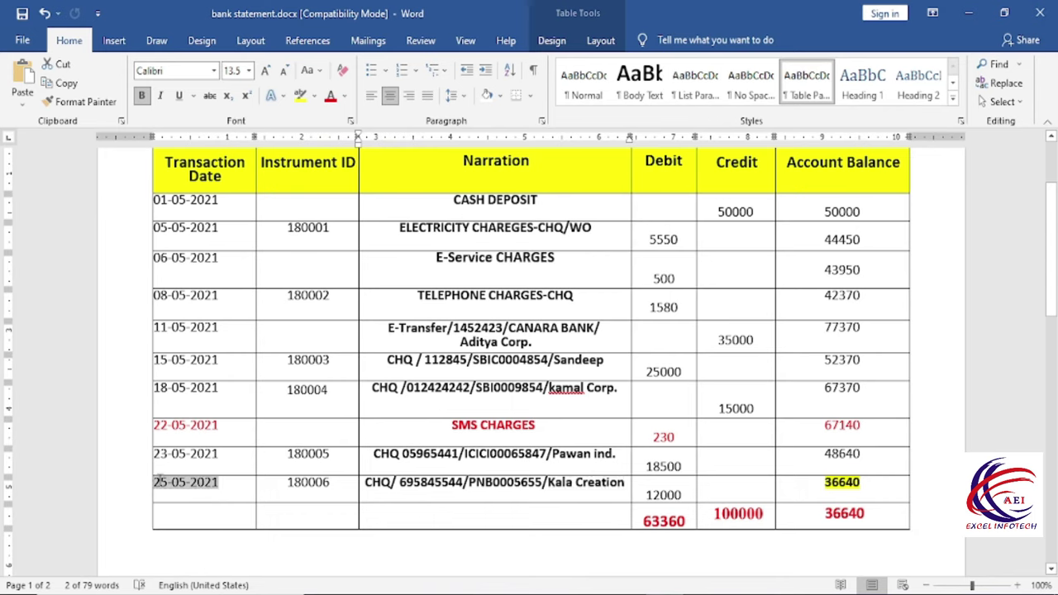
{"action": "left_click", "coordinate": [591, 590]}
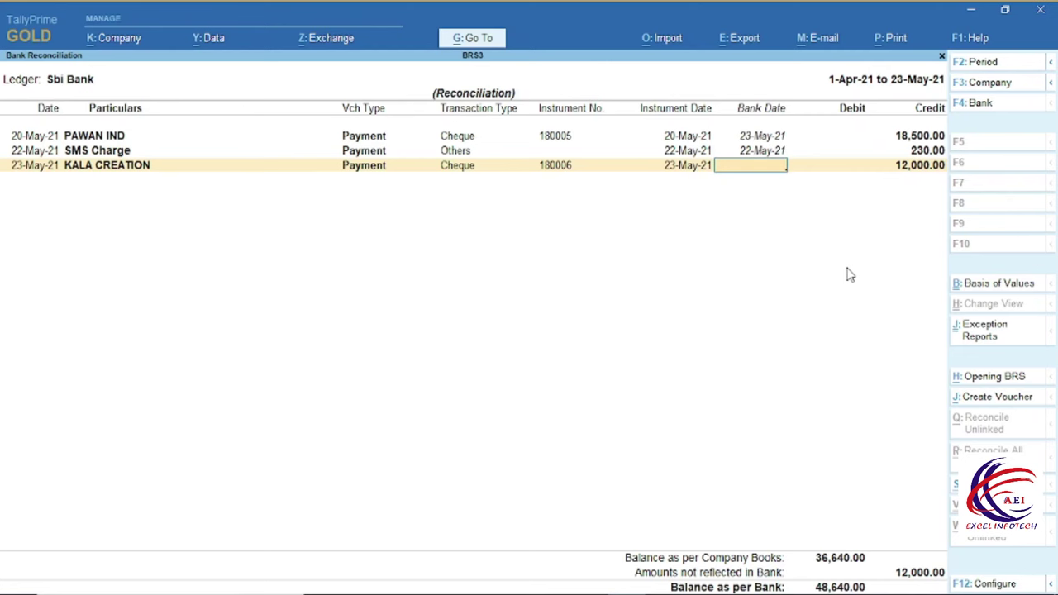
{"action": "key", "text": "Return"}
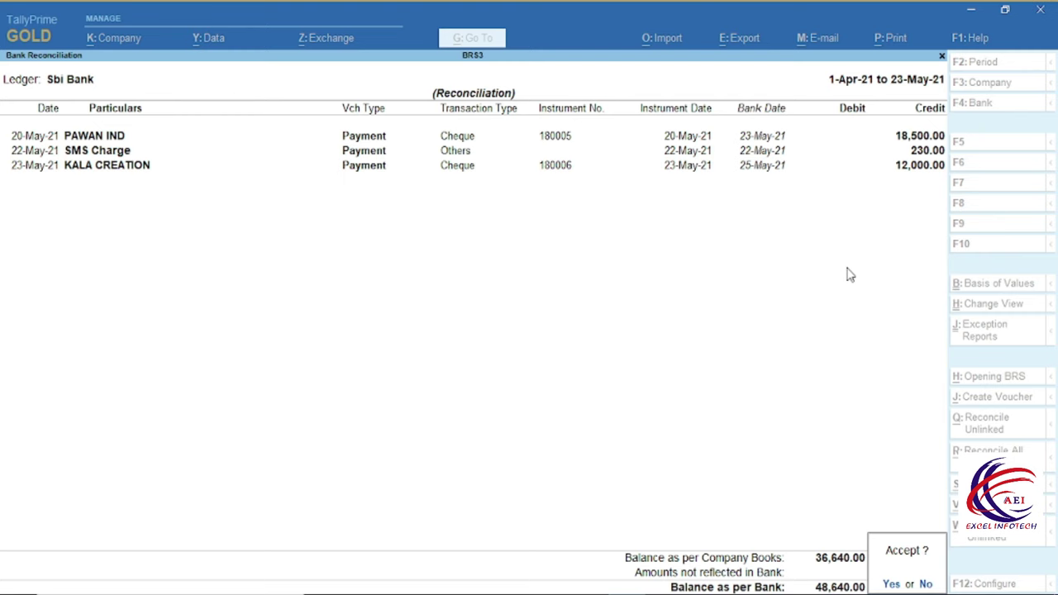
{"action": "key", "text": "y"}
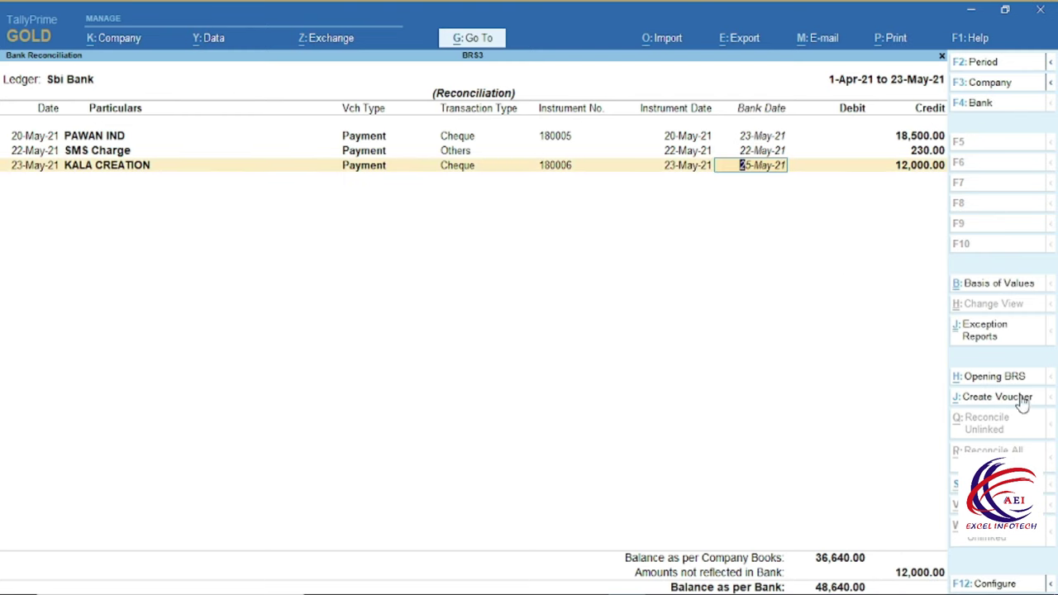
{"action": "key", "text": "Return"}
{"action": "key", "text": "y"}
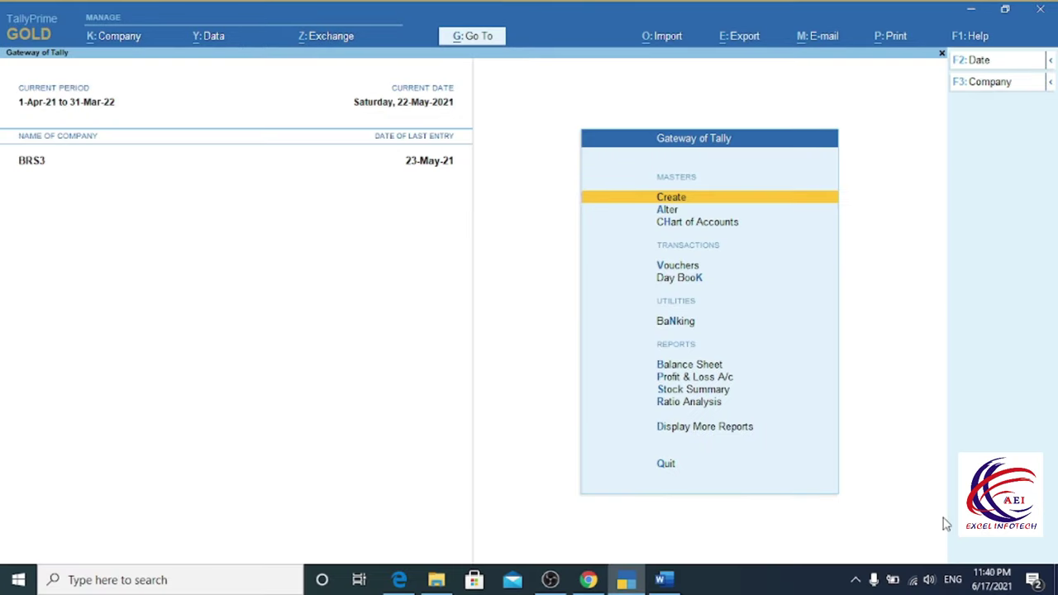
Reopen the Bank Reconciliation for the Sbi Bank ledger from the Gateway of Tally to check its remaining entries and balances.
{"action": "key", "text": "Down"}
{"action": "key", "text": "Down"}
{"action": "key", "text": "Down"}
{"action": "key", "text": "Down"}
{"action": "key", "text": "Down"}
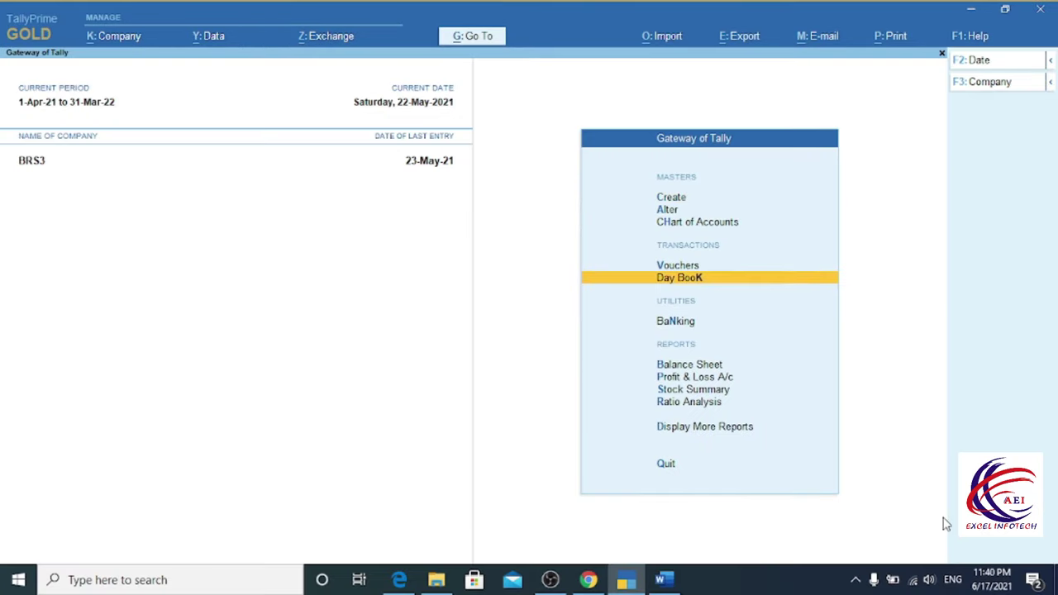
{"action": "key", "text": "Return"}
{"action": "key", "text": "Down"}
{"action": "key", "text": "Down"}
{"action": "key", "text": "Down"}
{"action": "key", "text": "Down"}
{"action": "key", "text": "Down"}
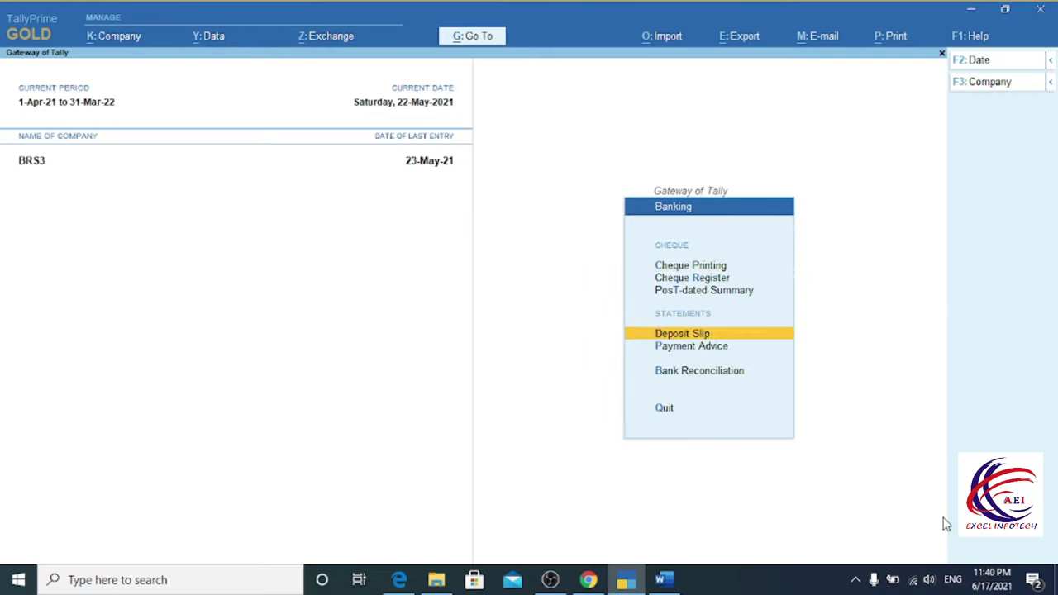
{"action": "key", "text": "Return"}
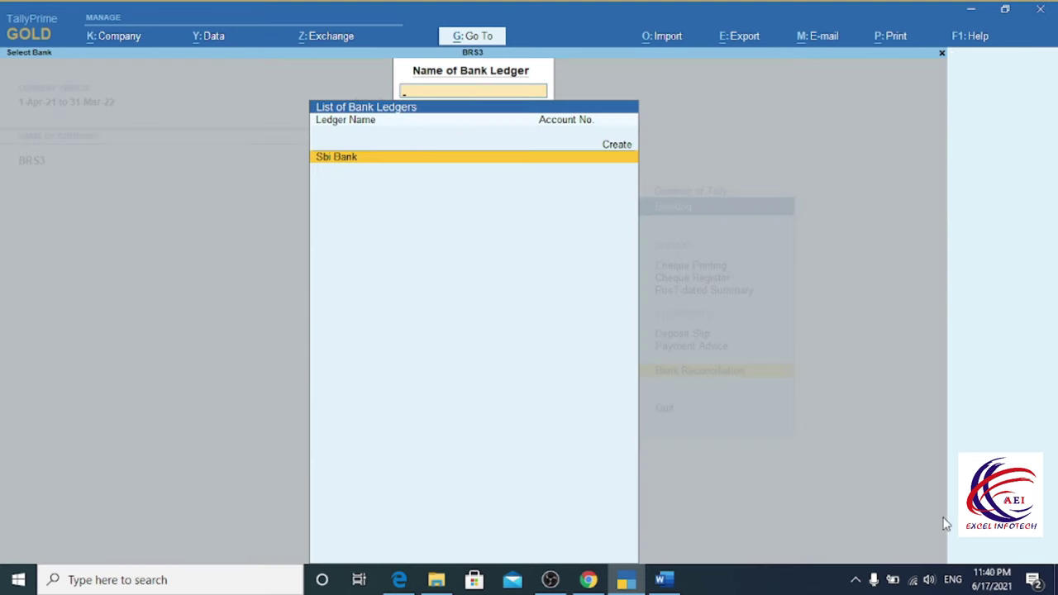
{"action": "key", "text": "Return"}
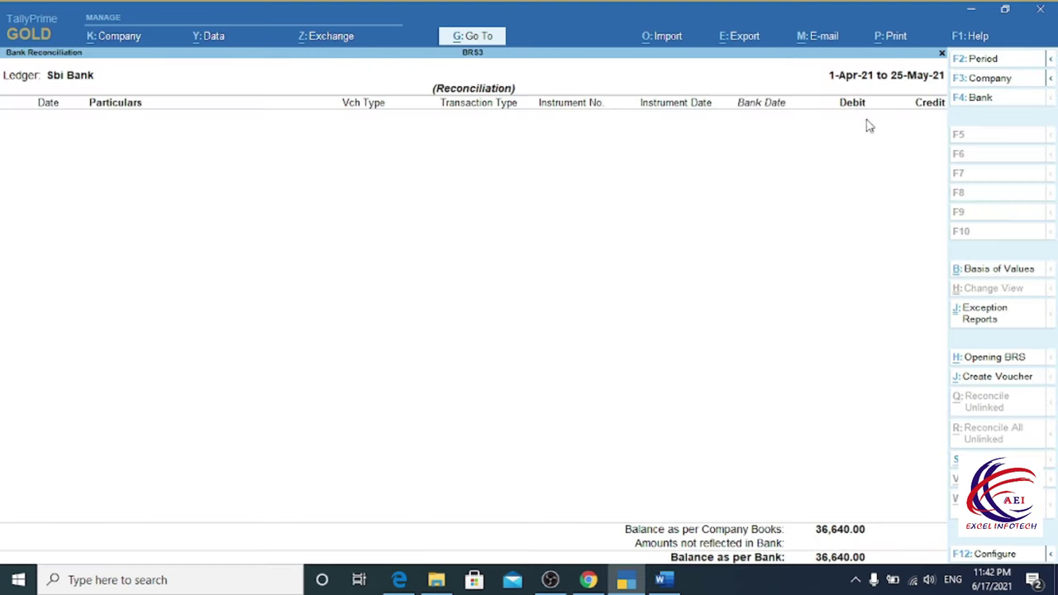